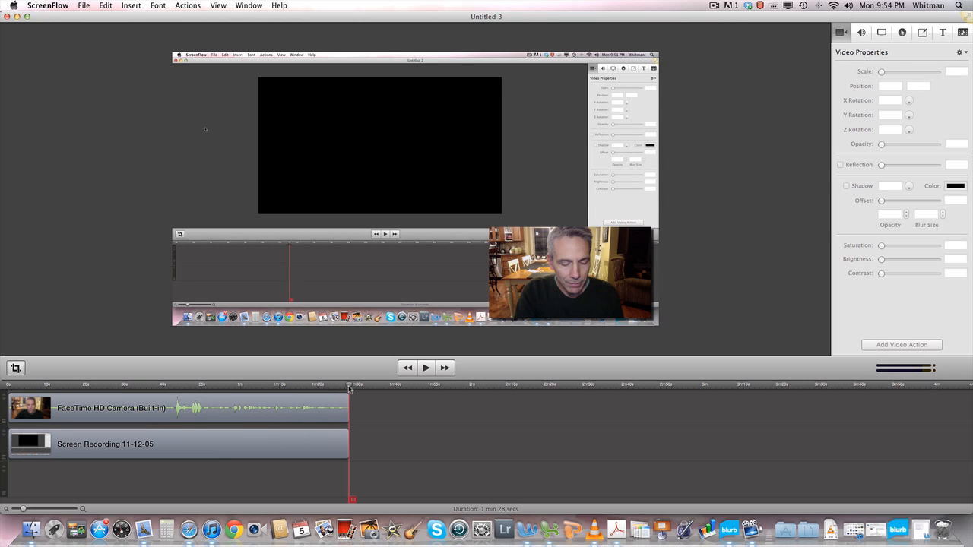
# - Add a video action to the webcam clip at about 10 s that reduces its opacity to 0
pyautogui.moveTo(350, 388); pyautogui.dragTo(3, 386)
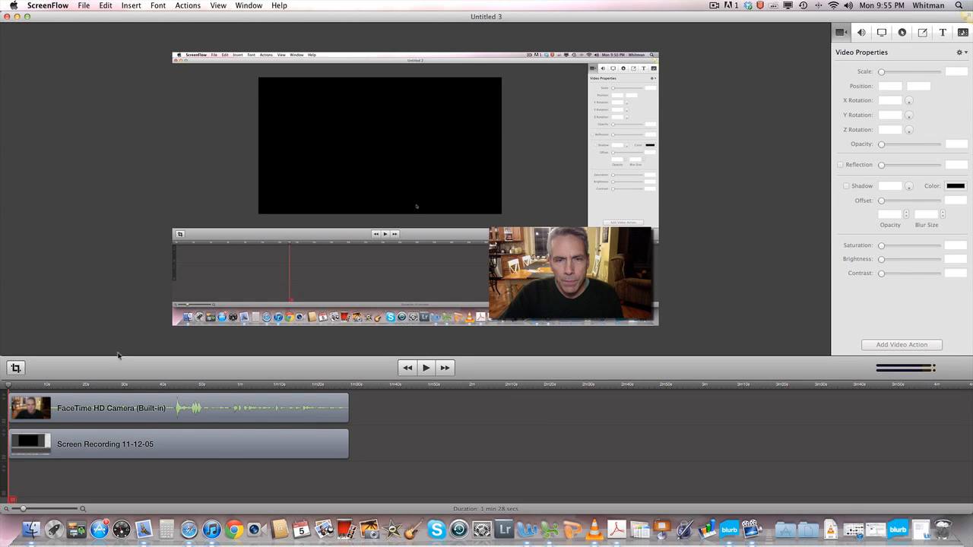
pyautogui.click(71, 405)
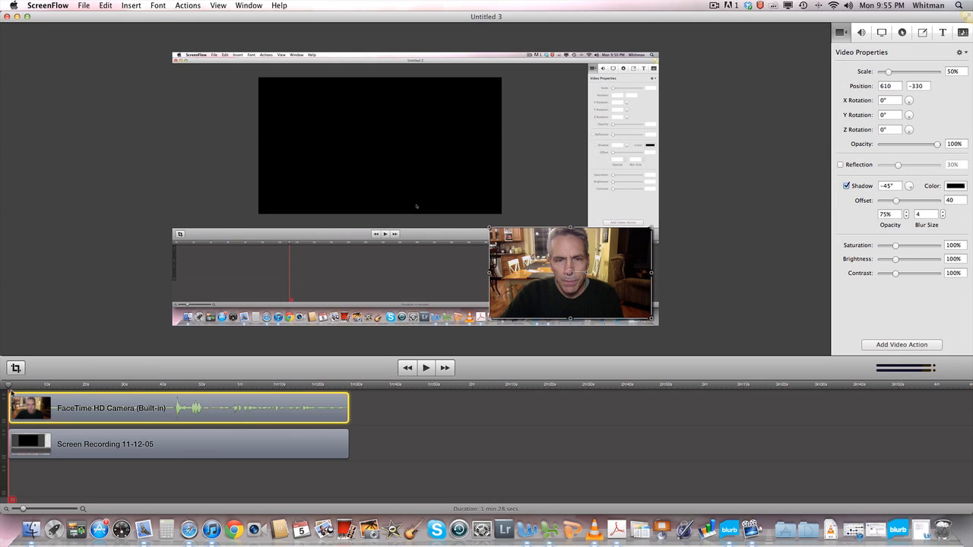
pyautogui.moveTo(7, 386); pyautogui.dragTo(45, 386)
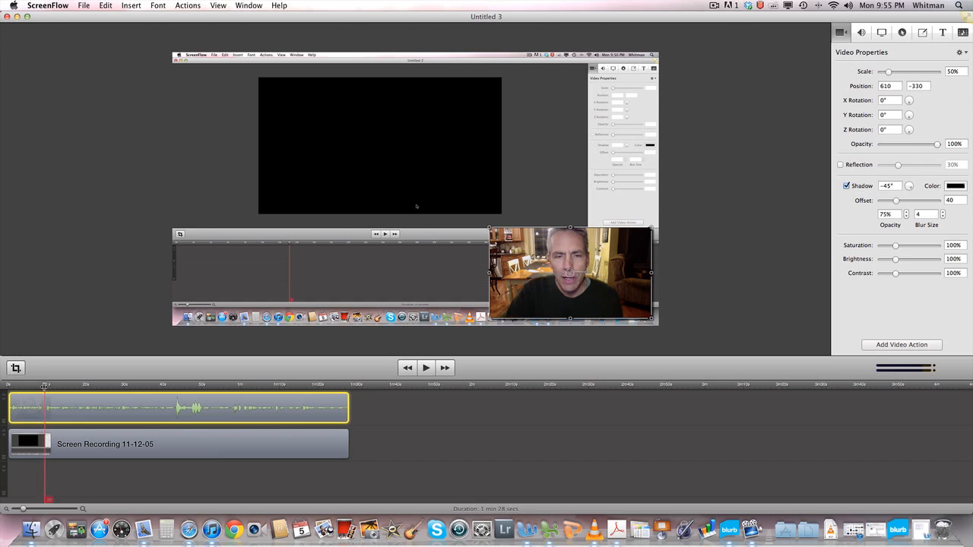
pyautogui.click(907, 346)
pyautogui.moveTo(937, 145); pyautogui.dragTo(874, 148)
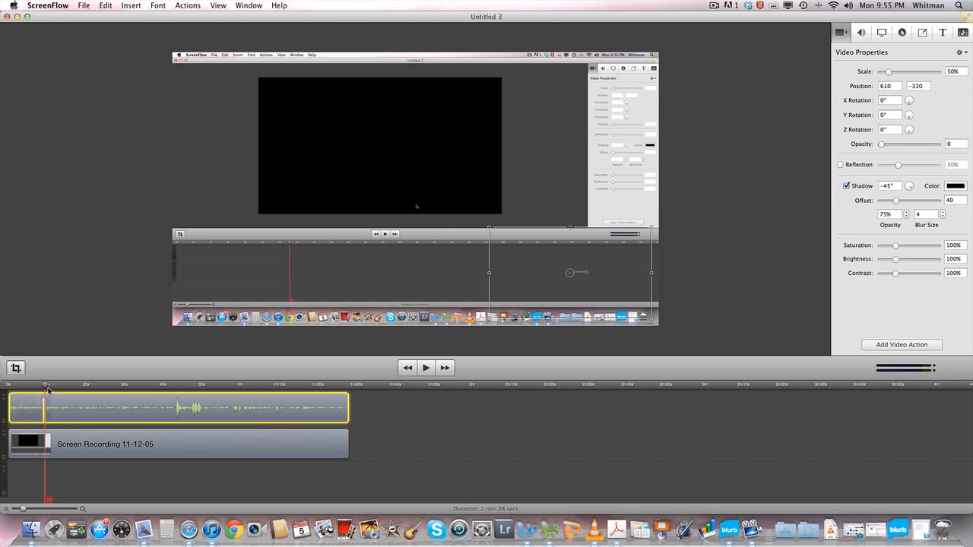
# - Play the timeline from about 5 s to preview the webcam fade-out with the sound muted
pyautogui.moveTo(47, 389); pyautogui.dragTo(26, 390)
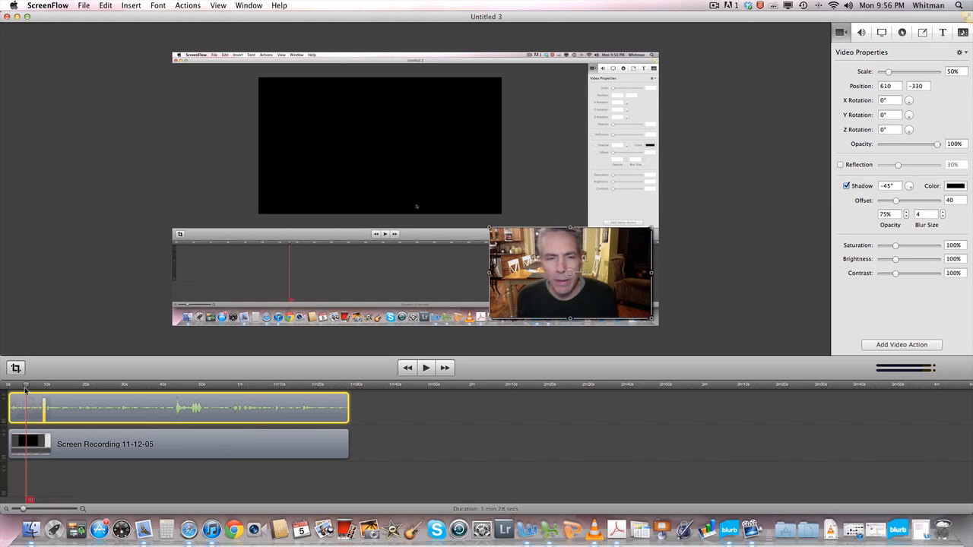
pyautogui.press('XF86AudioMute')
pyautogui.press('space')
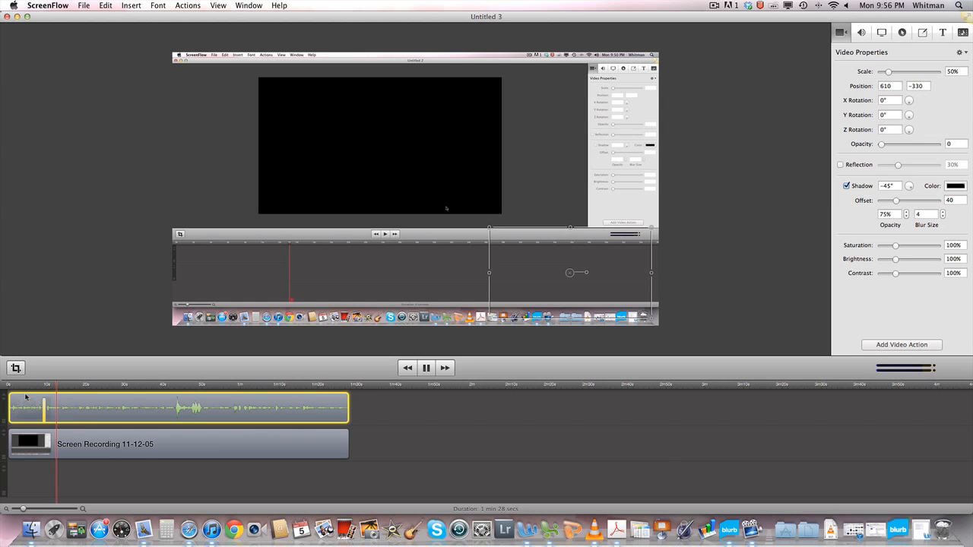
pyautogui.press('space')
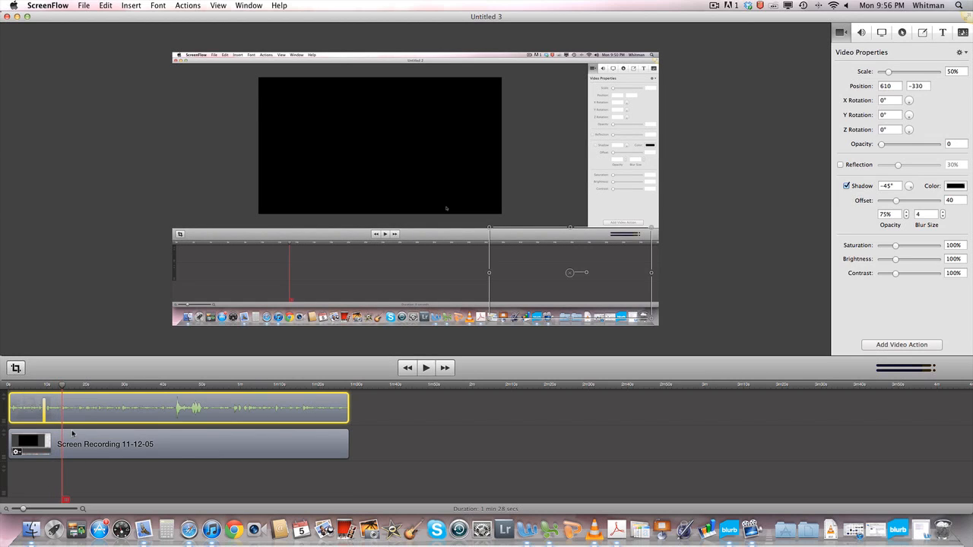
# - Add a video action to the screen recording at about 17 s, scaling to 258% at position 174, -854 to frame the Help menu
pyautogui.click(74, 445)
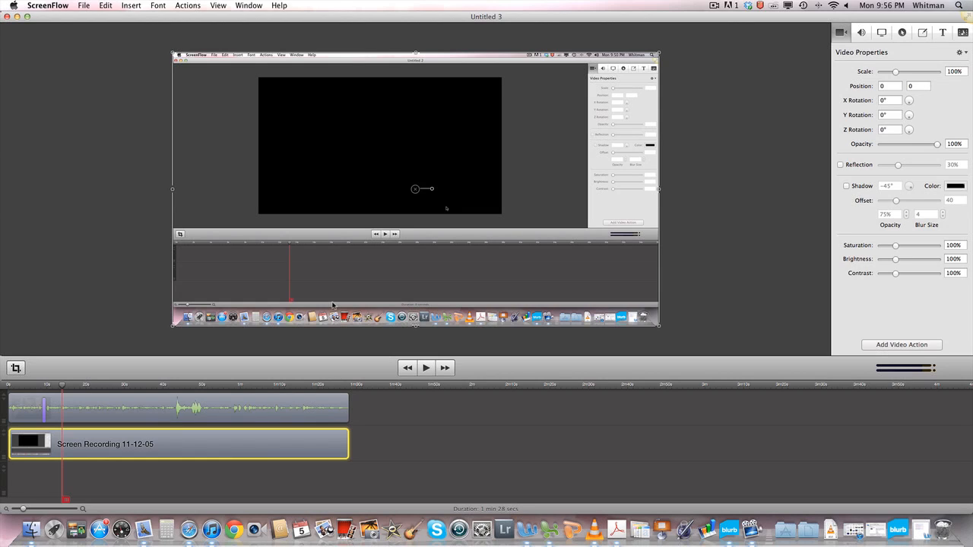
pyautogui.press('space')
pyautogui.press('space')
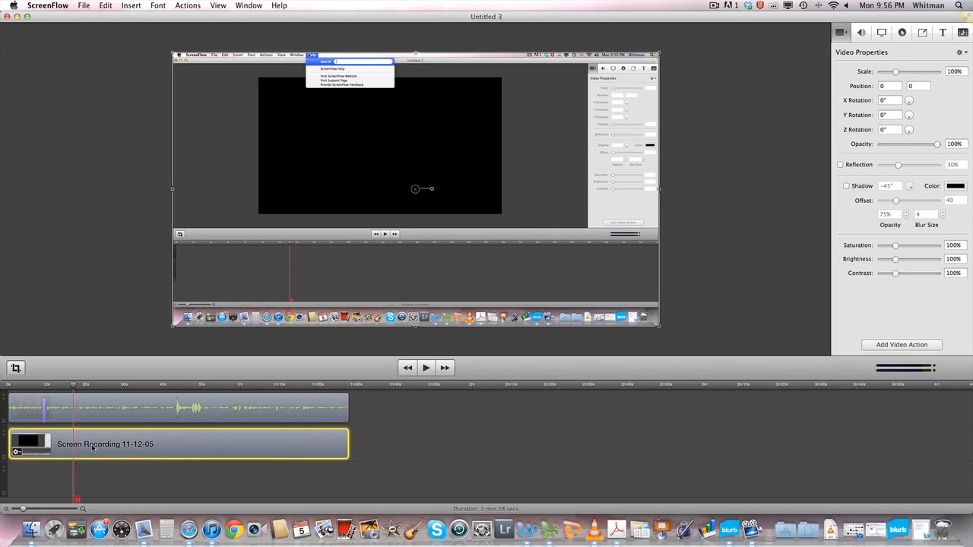
pyautogui.click(886, 347)
pyautogui.moveTo(897, 72); pyautogui.dragTo(918, 72)
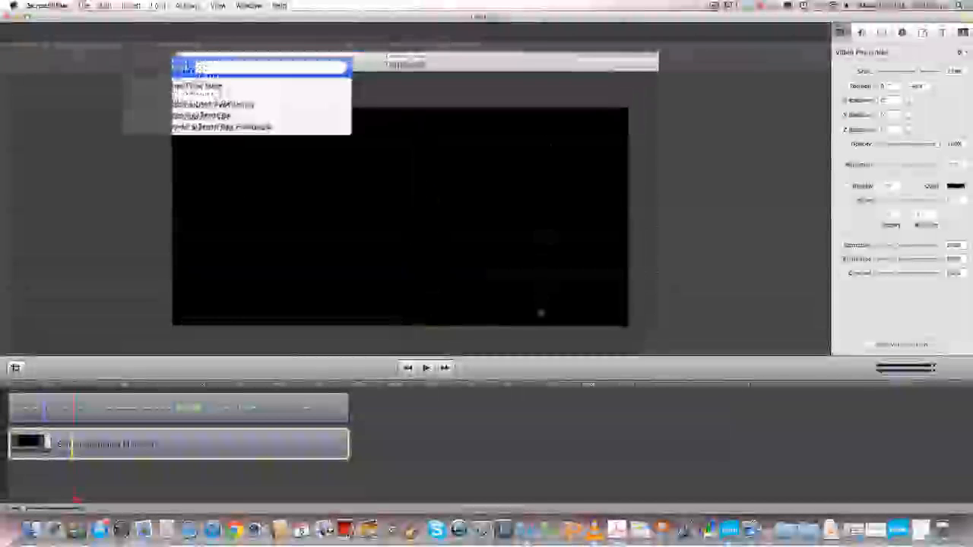
pyautogui.moveTo(509, 212); pyautogui.dragTo(564, 221)
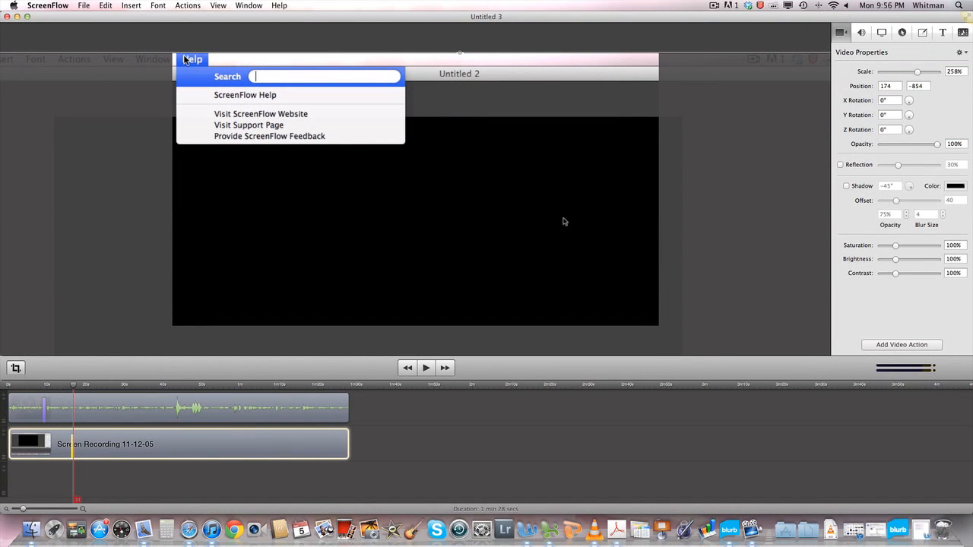
# - Add a video action at about 20 s that returns the screen recording to 100% scale and position 0, 0
pyautogui.press('space')
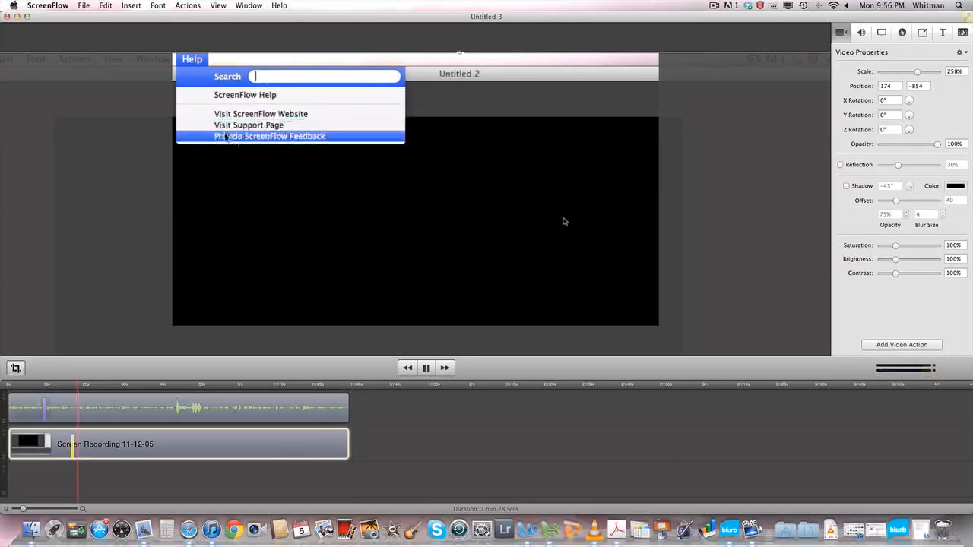
pyautogui.press('space')
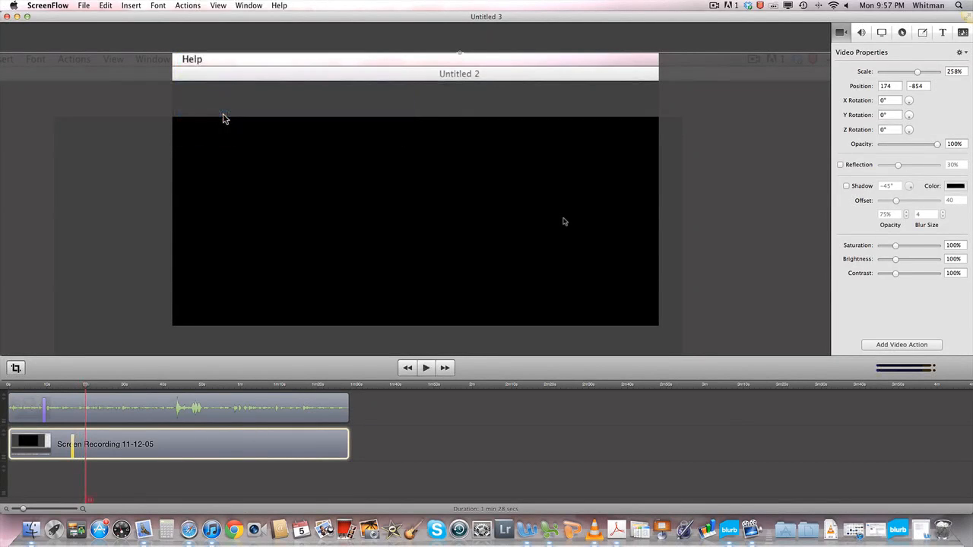
pyautogui.click(883, 346)
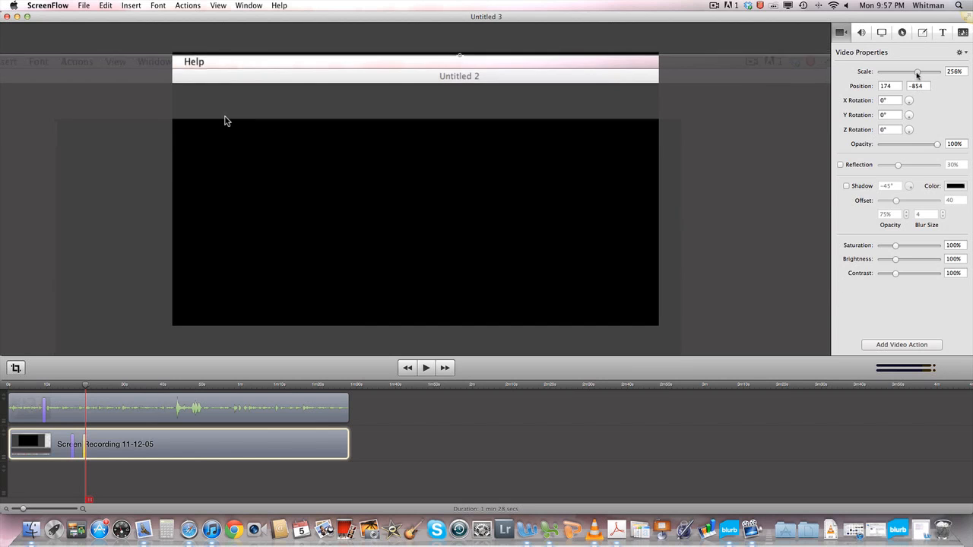
pyautogui.moveTo(917, 72); pyautogui.dragTo(898, 72)
pyautogui.moveTo(716, 314); pyautogui.dragTo(682, 135)
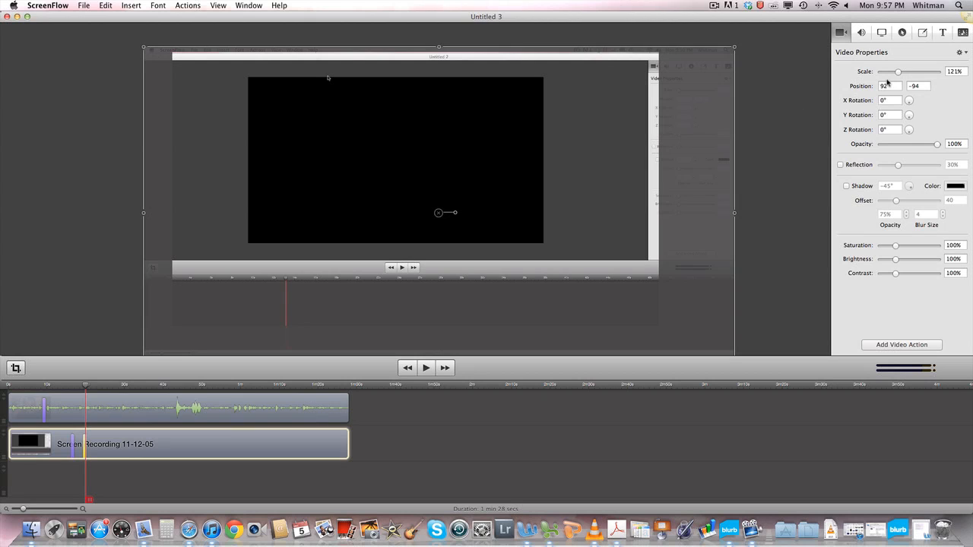
pyautogui.moveTo(898, 74); pyautogui.dragTo(894, 73)
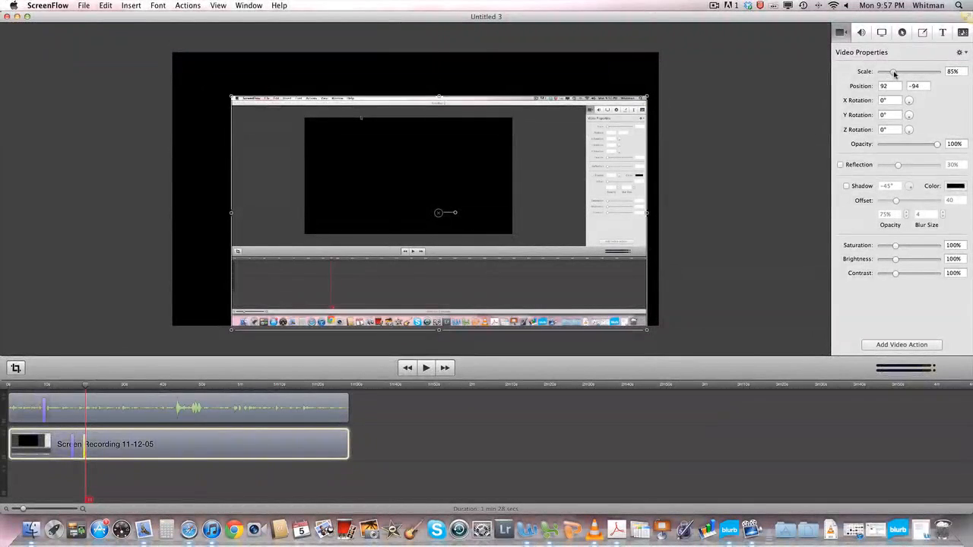
pyautogui.click(952, 71)
pyautogui.write('1')
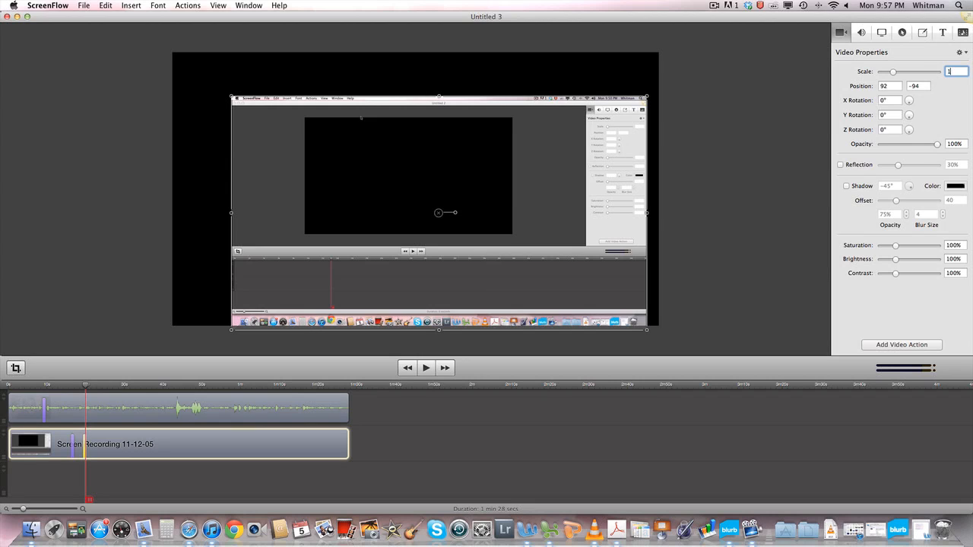
pyautogui.write('00')
pyautogui.press('Return')
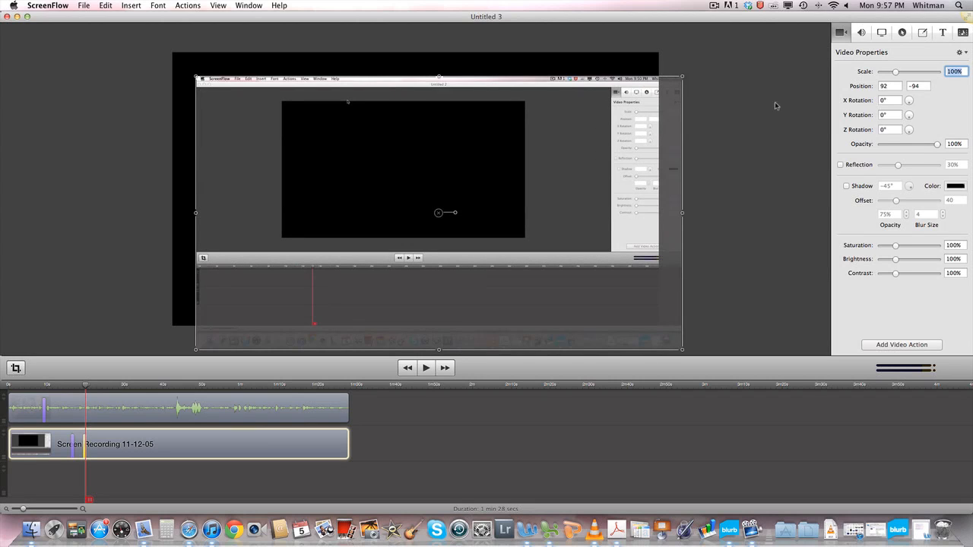
pyautogui.moveTo(582, 160); pyautogui.dragTo(552, 133)
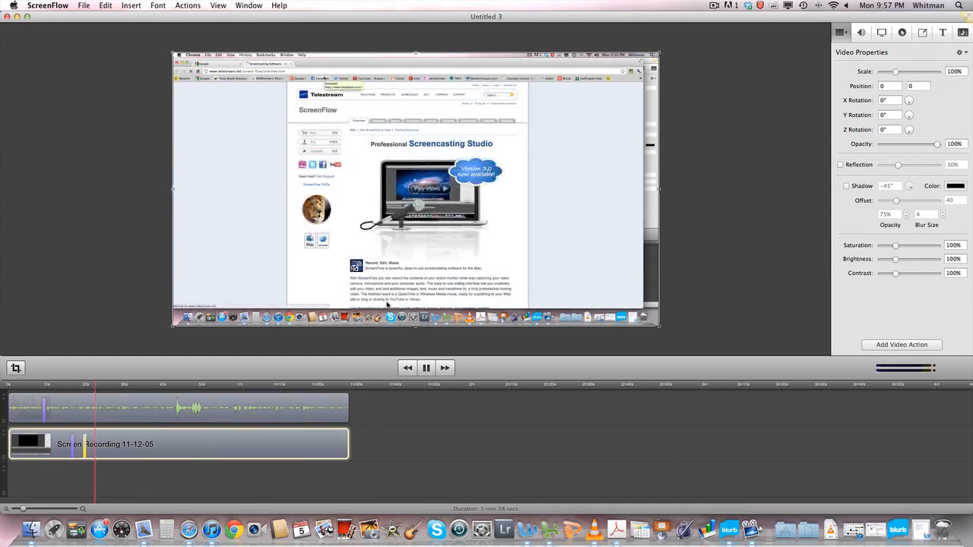
# - Add a video action at about 23 s, scaling the recording to 258% at position -198, -298 around the Screencasting Studio heading
pyautogui.press('space')
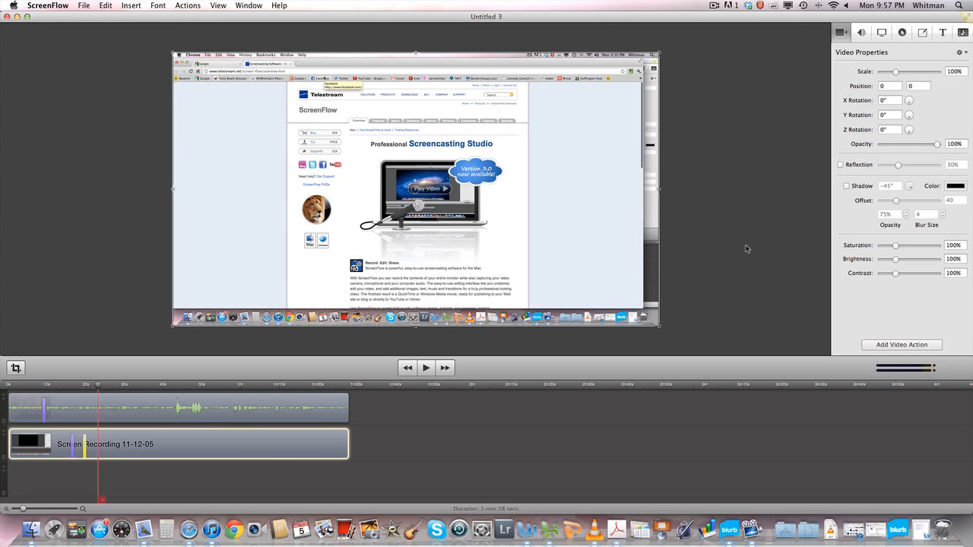
pyautogui.click(888, 344)
pyautogui.moveTo(897, 73); pyautogui.dragTo(916, 72)
pyautogui.moveTo(328, 109); pyautogui.dragTo(277, 182)
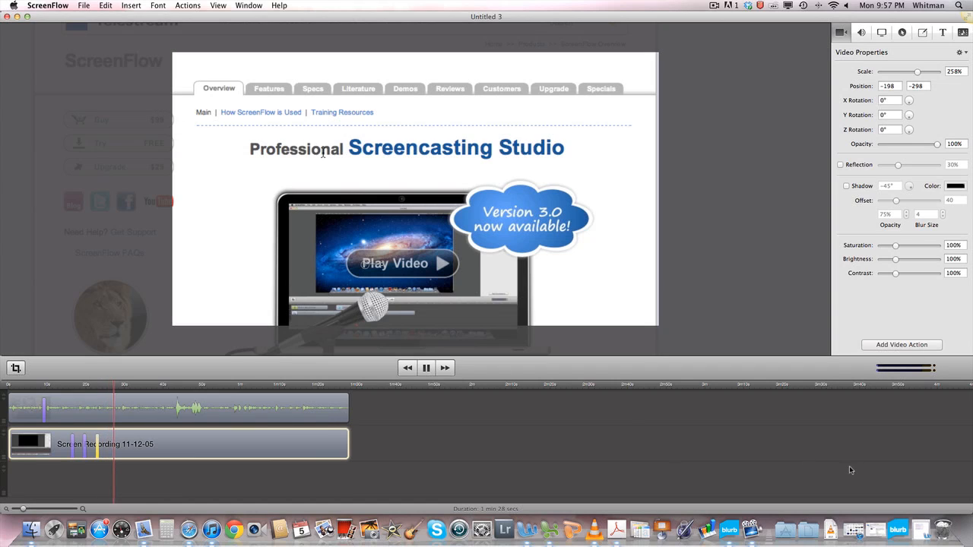
# - Add a video action at about 29 s that resets the screen recording to 100% scale and position 0, 0
pyautogui.press('space')
pyautogui.click(959, 70)
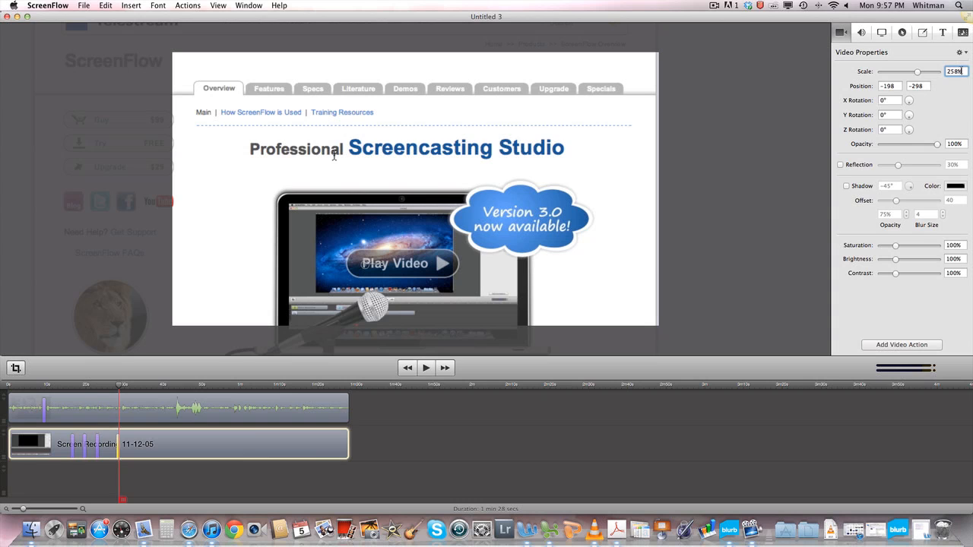
pyautogui.write('100')
pyautogui.press('Return')
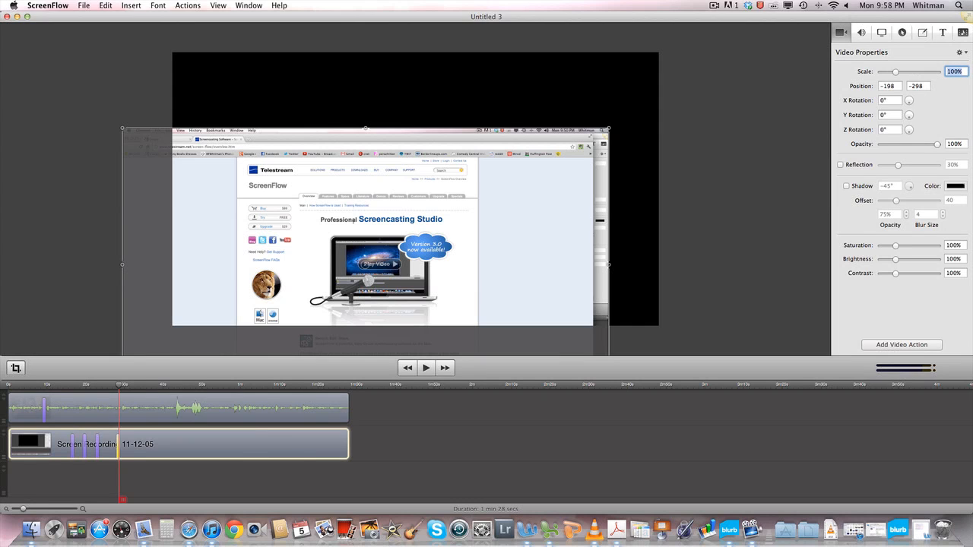
pyautogui.moveTo(519, 232); pyautogui.dragTo(568, 153)
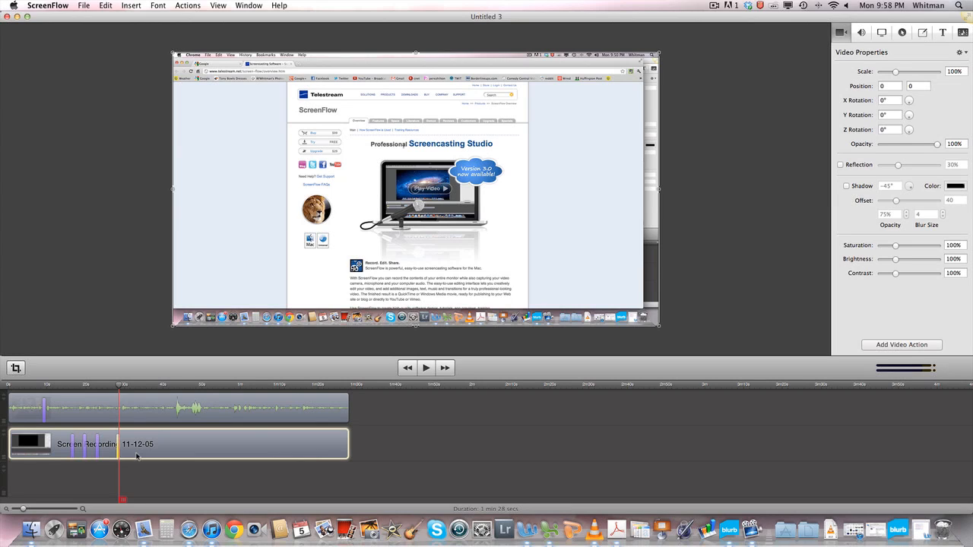
# - Play the timeline onward from about 29 s to review the recording after the zoom-out
pyautogui.press('space')
pyautogui.press('space')
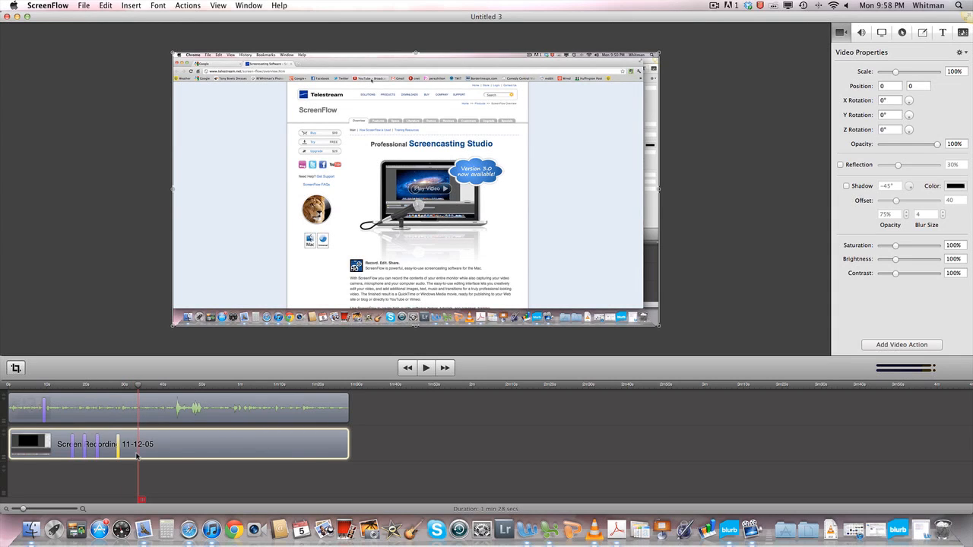
pyautogui.press('space')
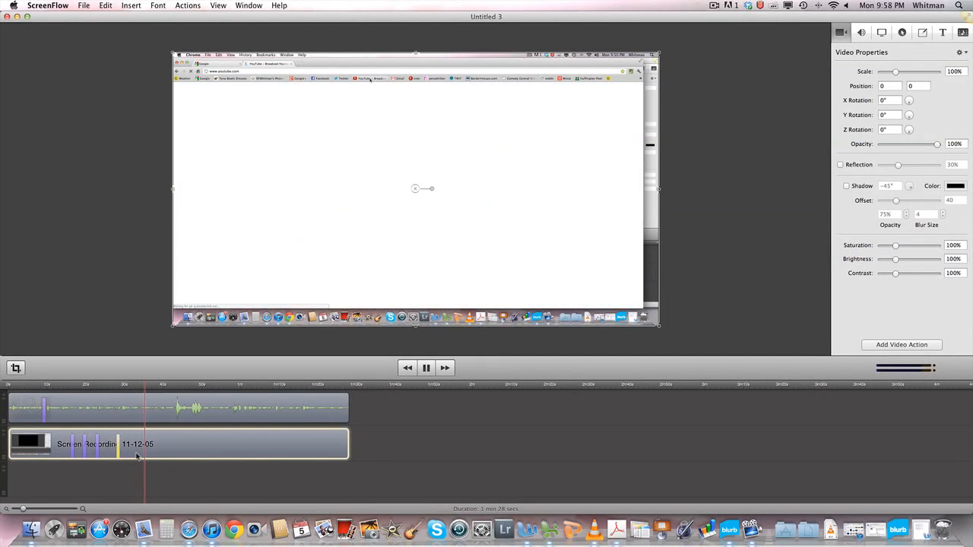
pyautogui.click(131, 6)
pyautogui.moveTo(106, 6)
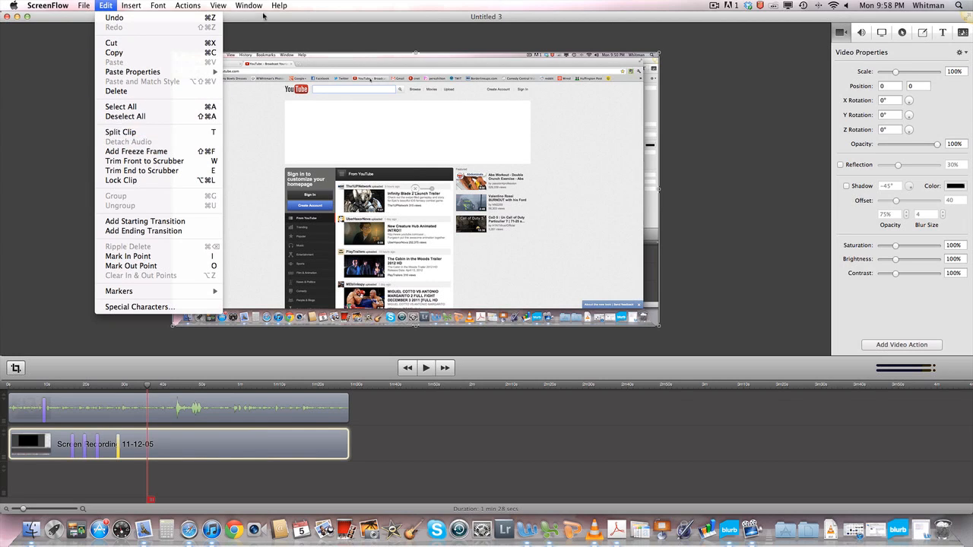
pyautogui.click(297, 5)
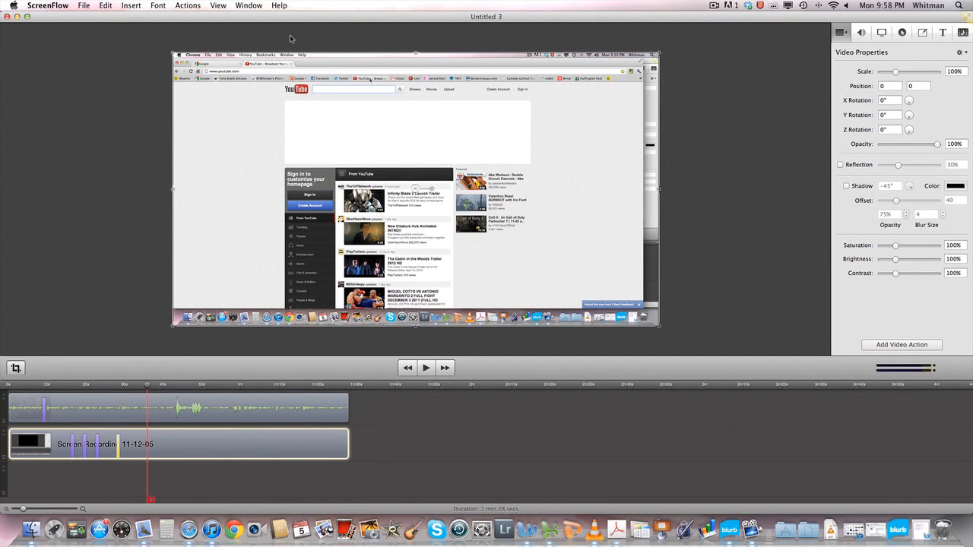
# - Add a video action at about 40 s, scaling the recording to 241% at position 330, -314 to frame the YouTube player
pyautogui.press('space')
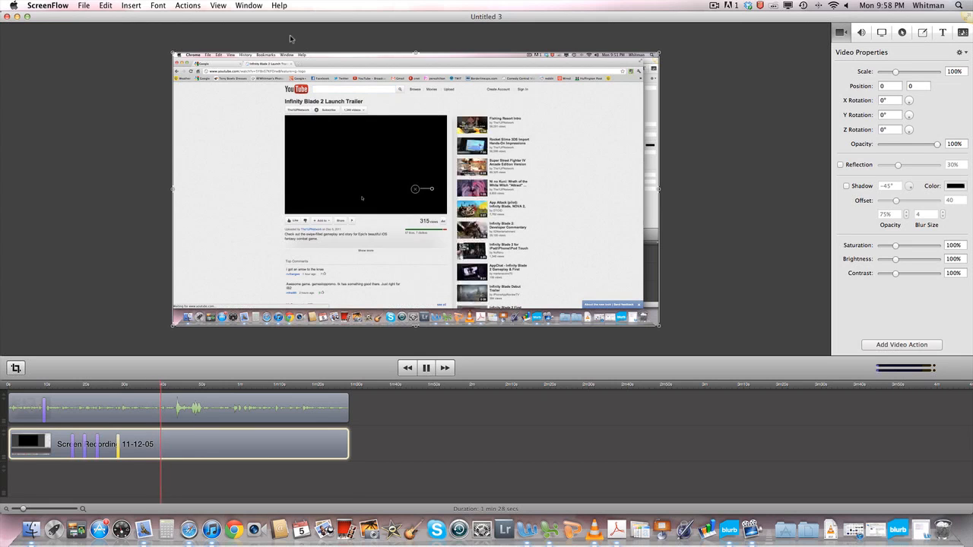
pyautogui.press('space')
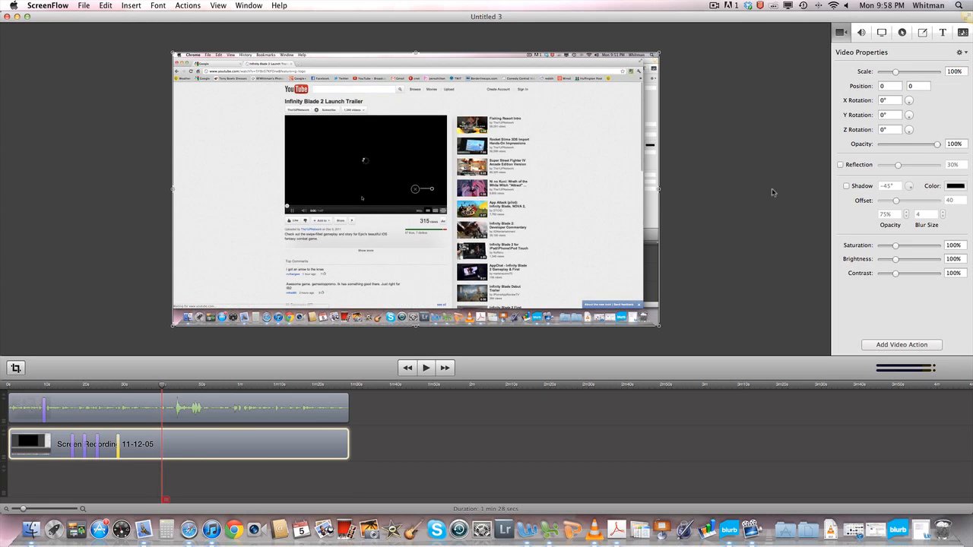
pyautogui.click(915, 346)
pyautogui.moveTo(898, 73); pyautogui.dragTo(916, 74)
pyautogui.moveTo(269, 149); pyautogui.dragTo(346, 225)
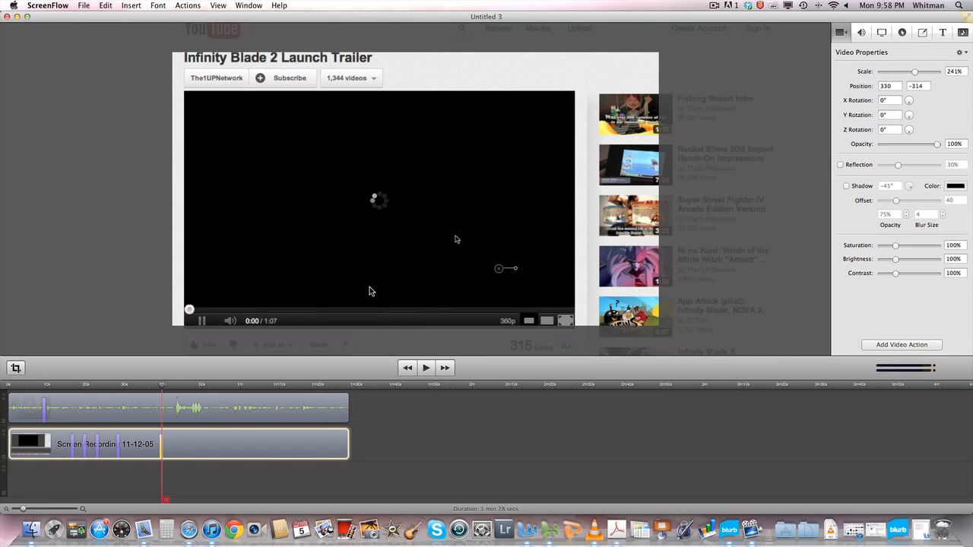
# - Add a video action to the webcam clip at about 1 min 2 s that restores its opacity to 100%
pyautogui.press('space')
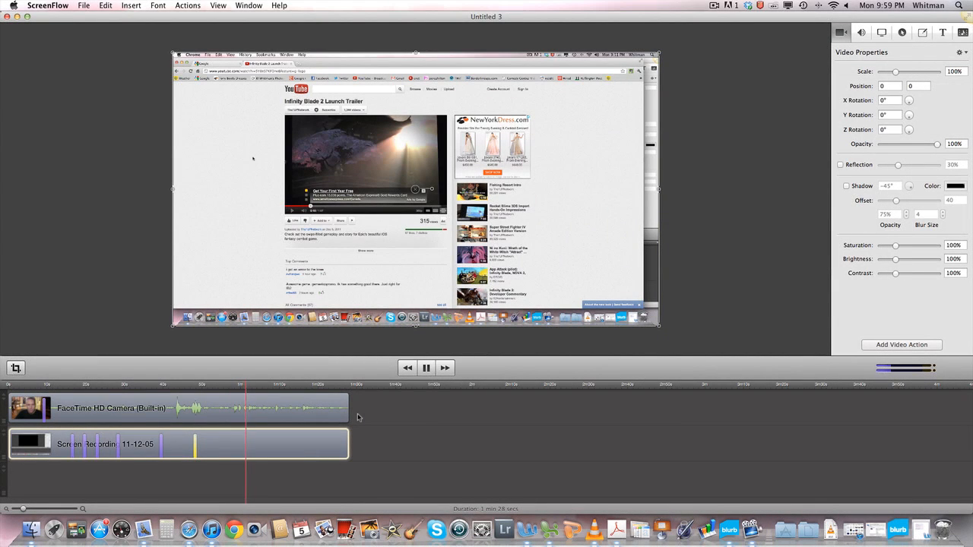
pyautogui.press('space')
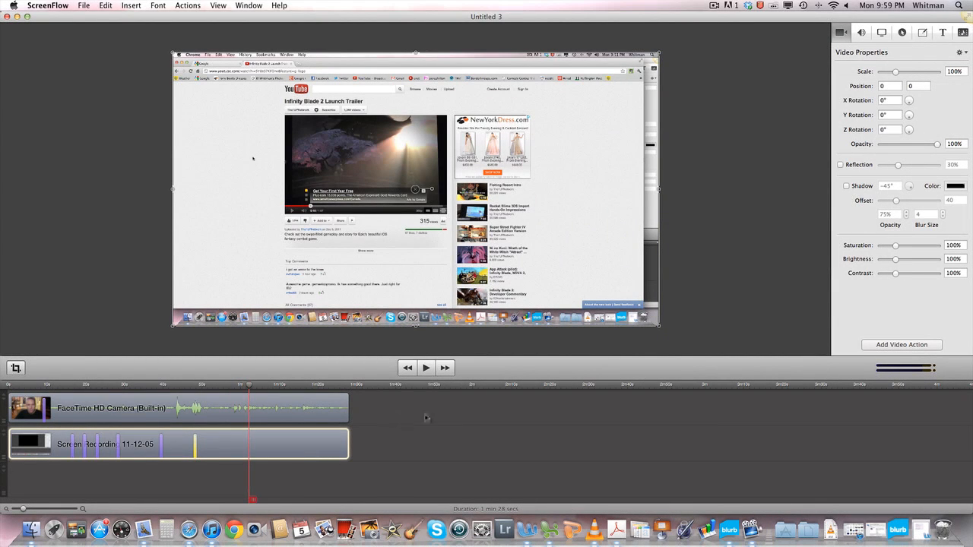
pyautogui.click(234, 404)
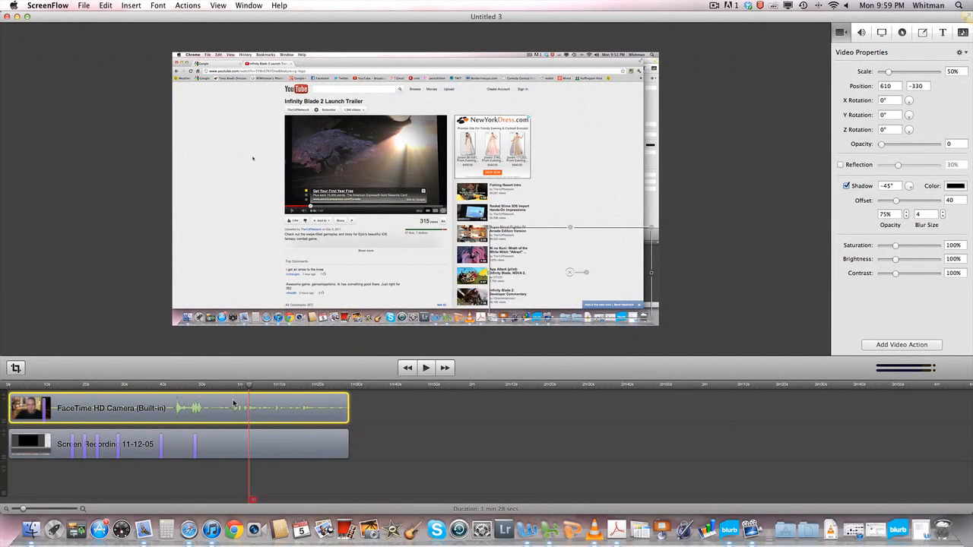
pyautogui.click(900, 347)
pyautogui.moveTo(882, 144); pyautogui.dragTo(941, 148)
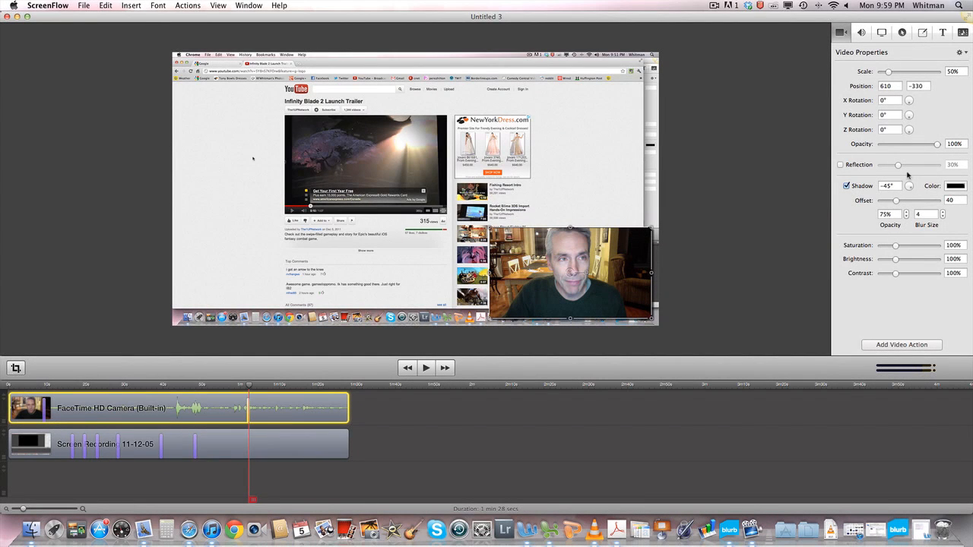
# - Play the timeline onward from about 1 min 2 s to review the webcam fade-in
pyautogui.press('space')
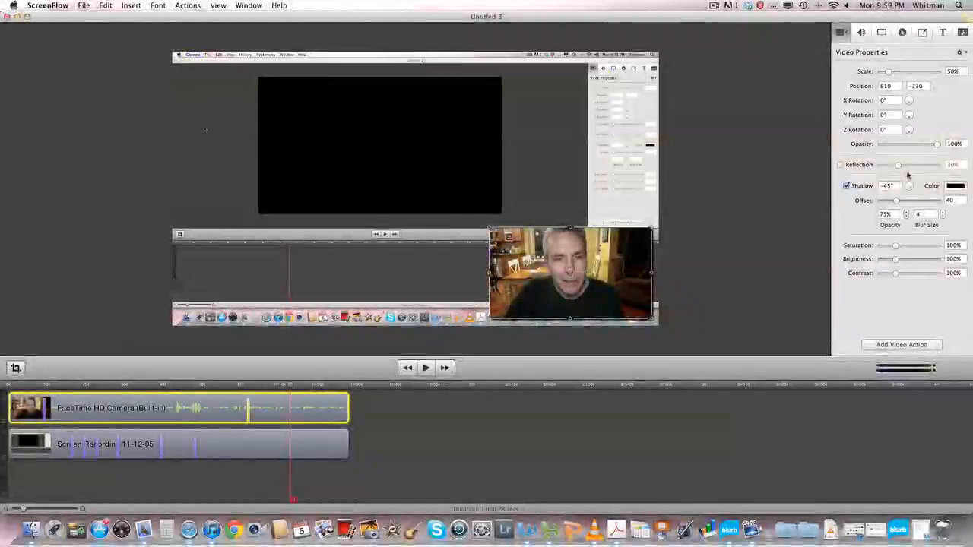
pyautogui.press('space')
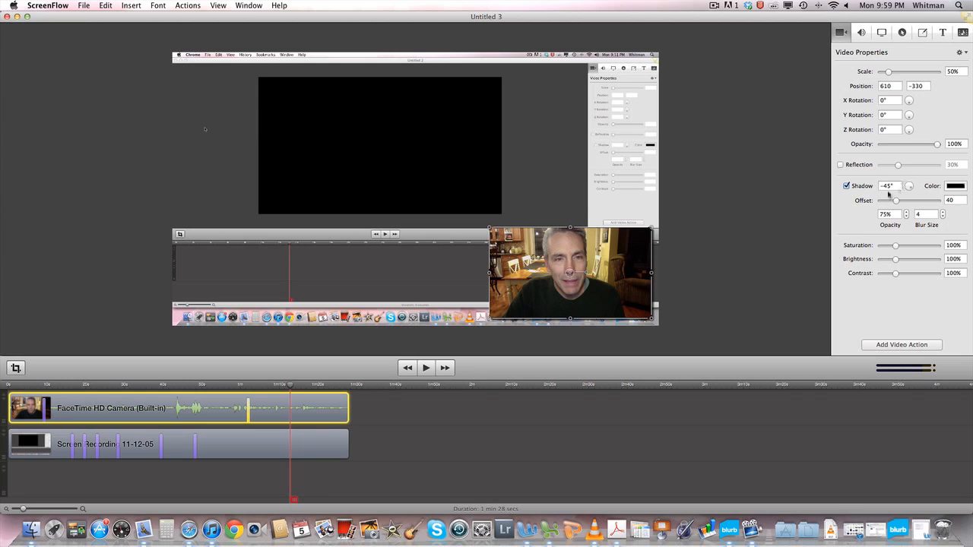
# - Add a text box at the very start of the timeline reading "How to Flow the Screen"
pyautogui.click(944, 34)
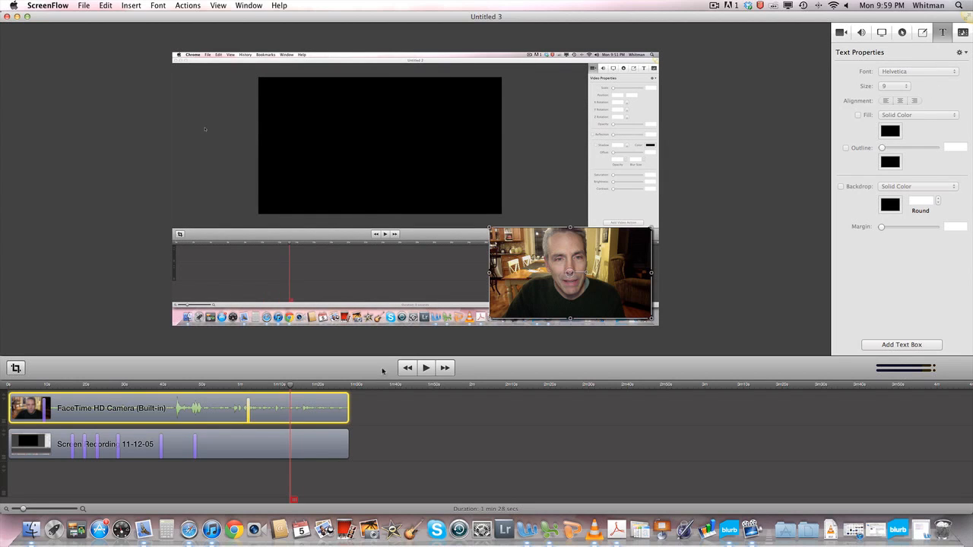
pyautogui.moveTo(292, 388); pyautogui.dragTo(6, 388)
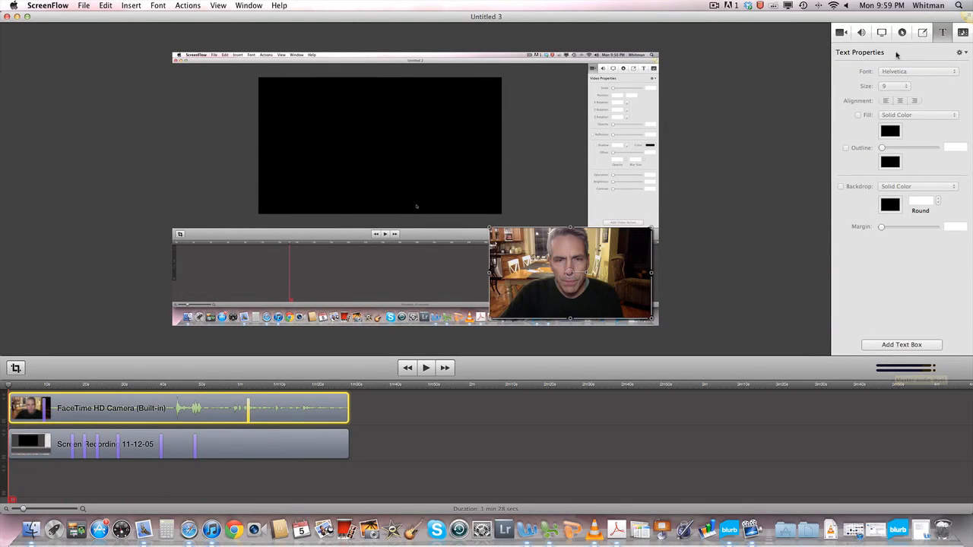
pyautogui.click(901, 345)
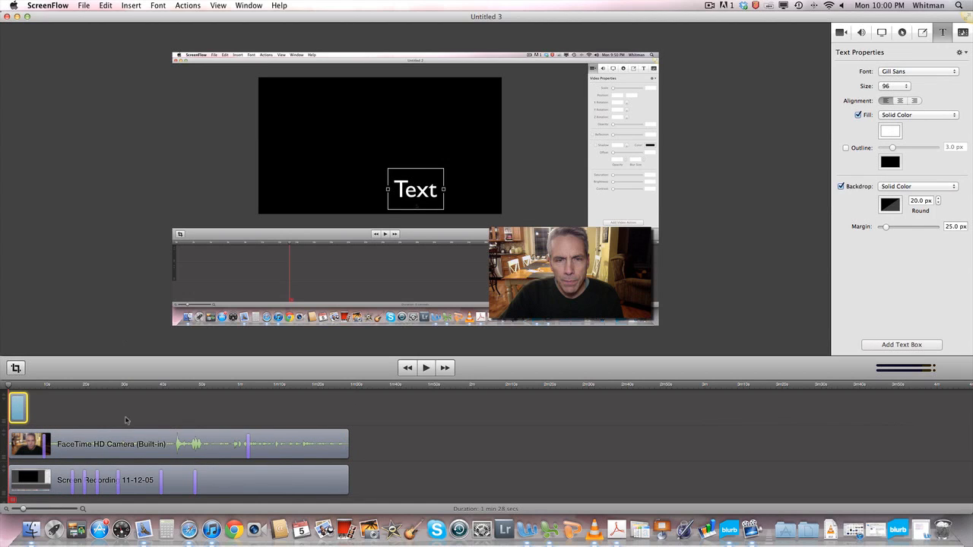
pyautogui.click(410, 193)
pyautogui.doubleClick(412, 189)
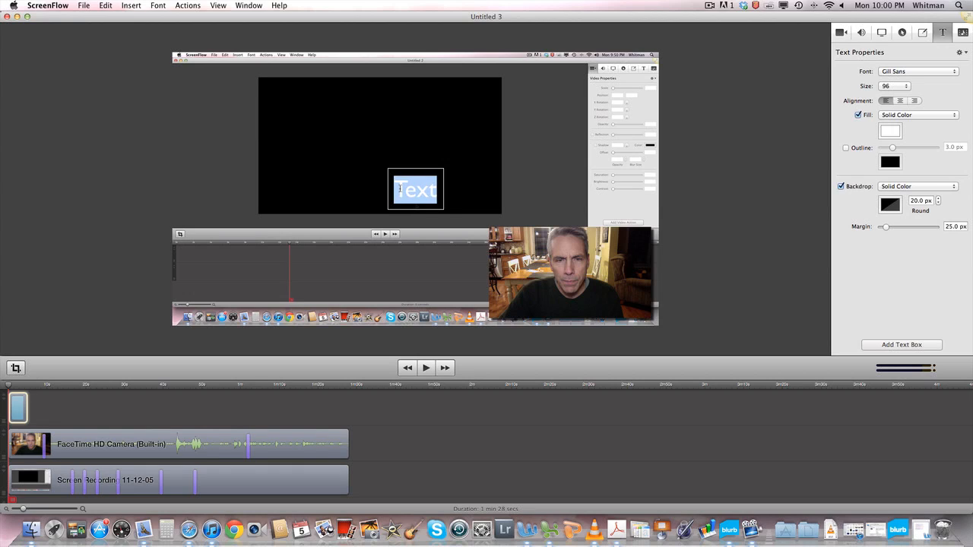
pyautogui.write('How to F')
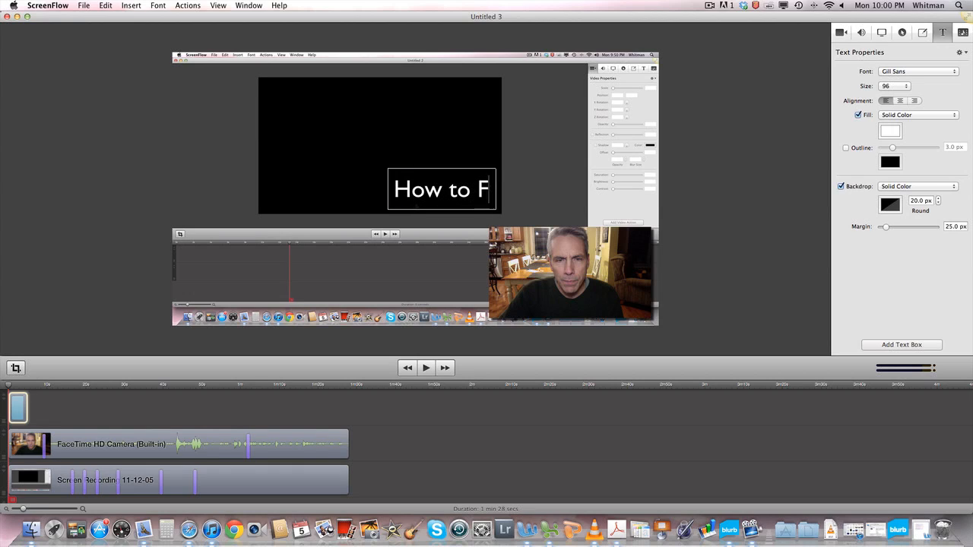
pyautogui.write('low the Screen')
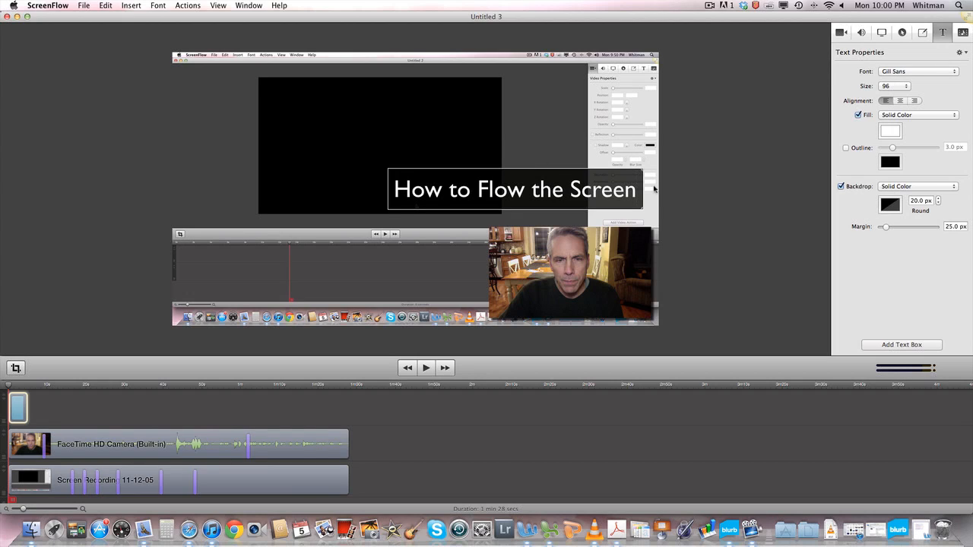
pyautogui.press('Return')
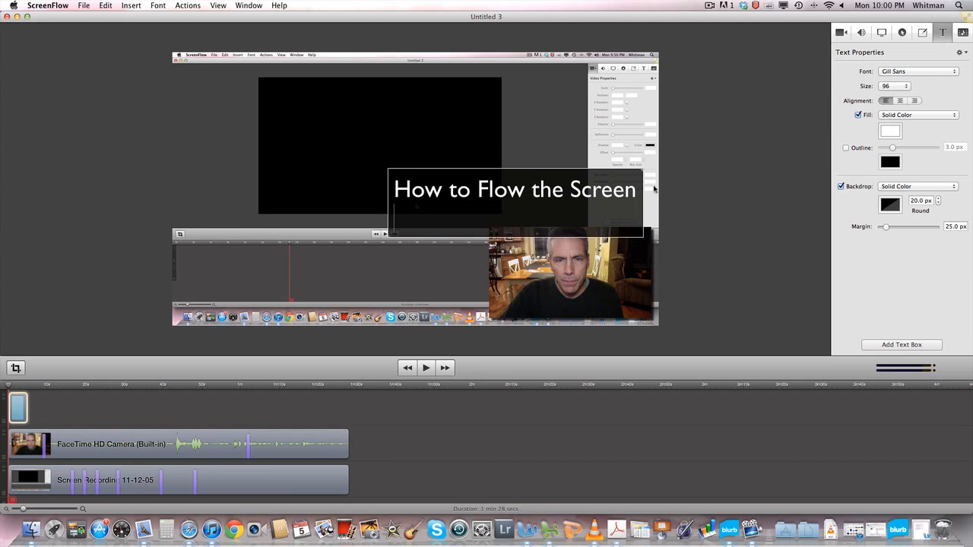
pyautogui.press('BackSpace')
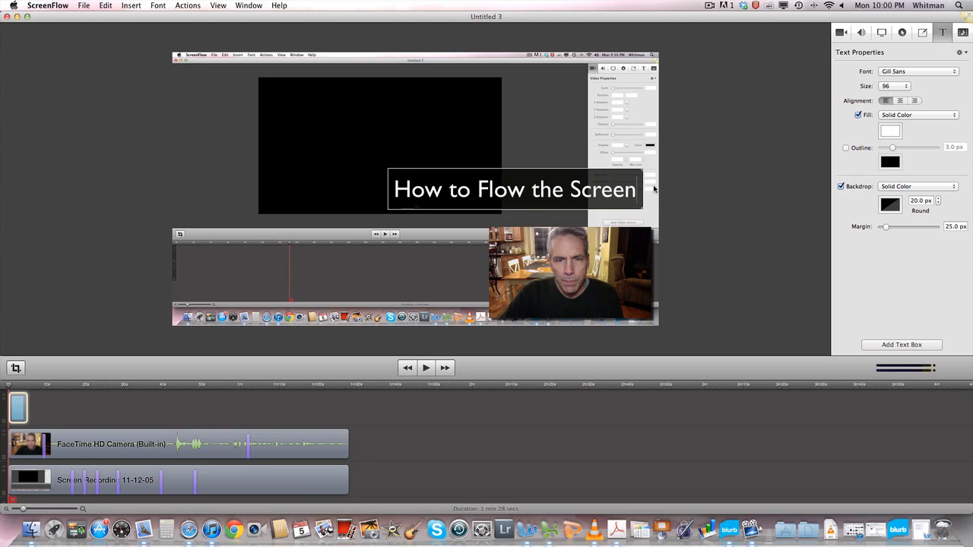
# - Move the title text box up across the black area of the recording, keeping the screen recording aligned with the canvas
pyautogui.click(459, 170)
pyautogui.moveTo(429, 183); pyautogui.dragTo(291, 135)
pyautogui.click(479, 173)
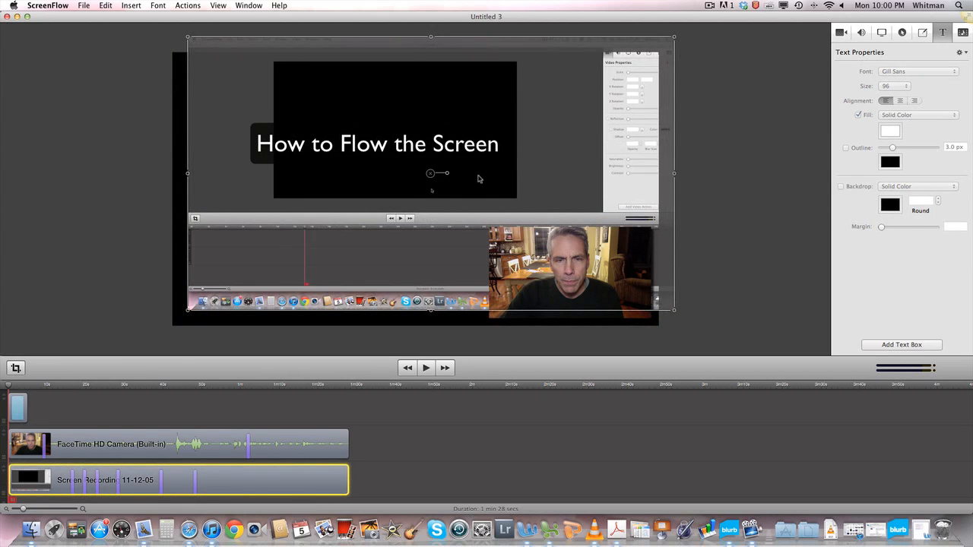
pyautogui.moveTo(478, 178); pyautogui.dragTo(469, 186)
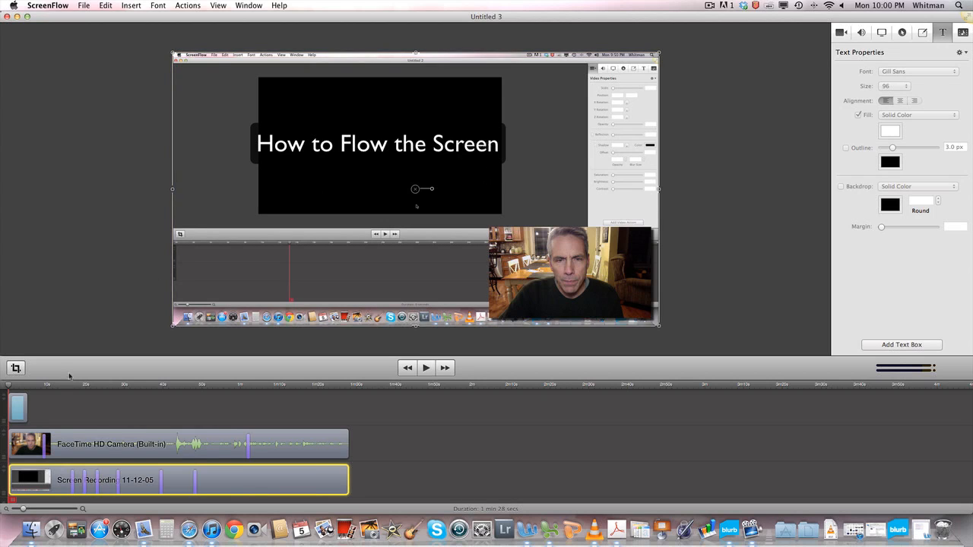
# - Narrow the title text box from both sides so the text wraps onto two lines, and center-align it
pyautogui.click(15, 415)
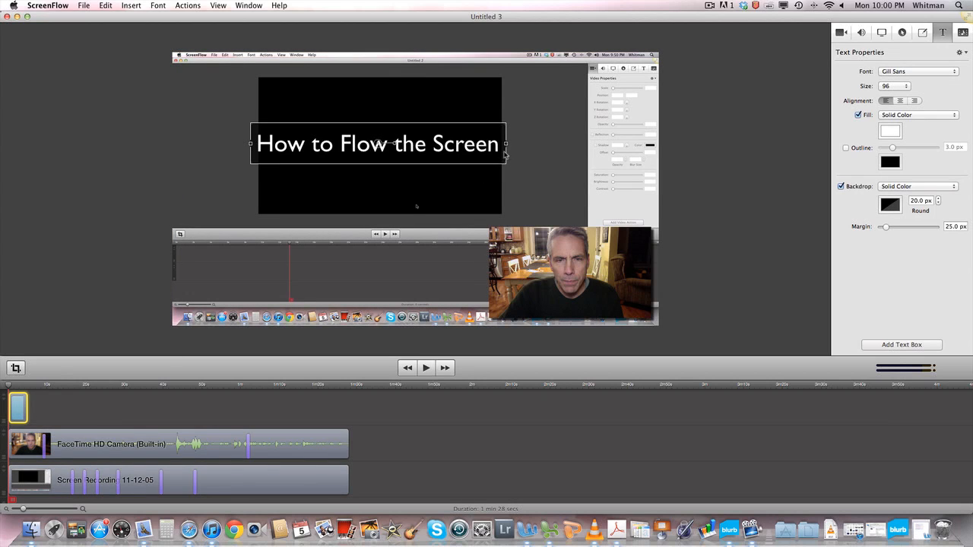
pyautogui.moveTo(508, 150); pyautogui.dragTo(480, 146)
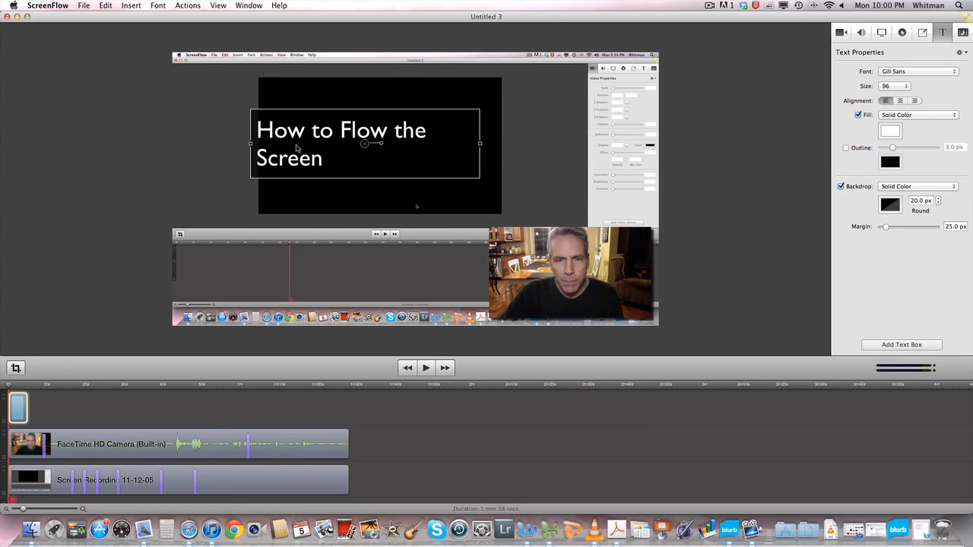
pyautogui.moveTo(254, 144); pyautogui.dragTo(298, 150)
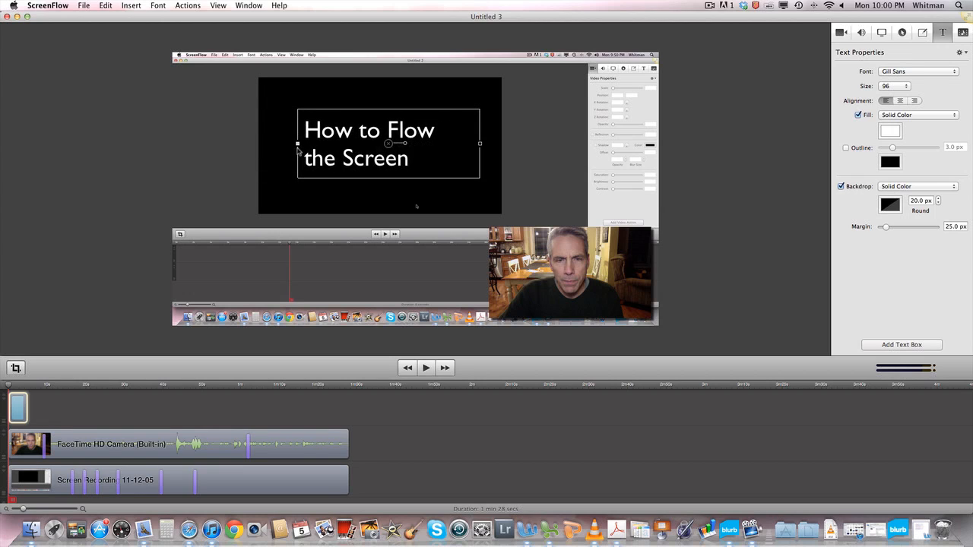
pyautogui.click(901, 101)
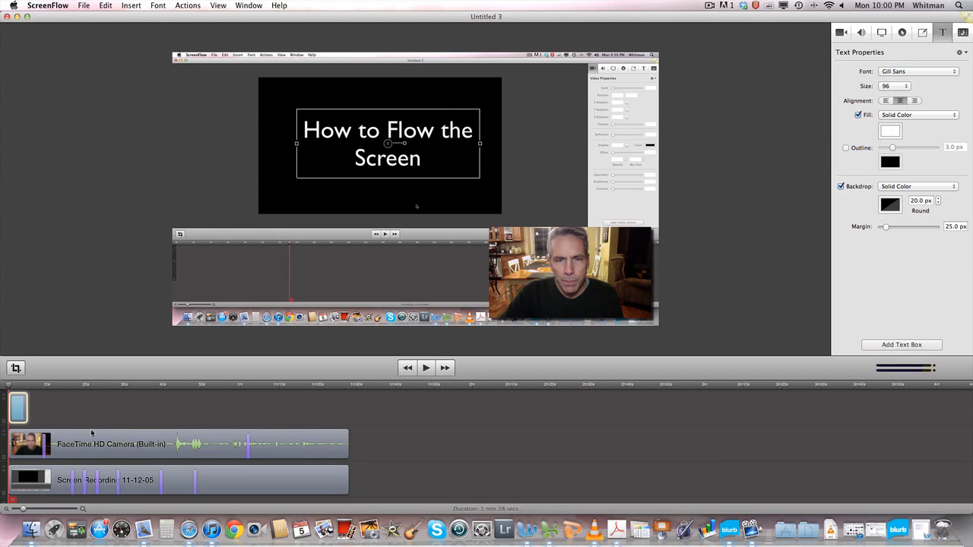
# - Shift the webcam and screen recording clips later on the timeline so both start where the title clip ends, at about 5 s
pyautogui.moveTo(91, 444); pyautogui.dragTo(110, 444)
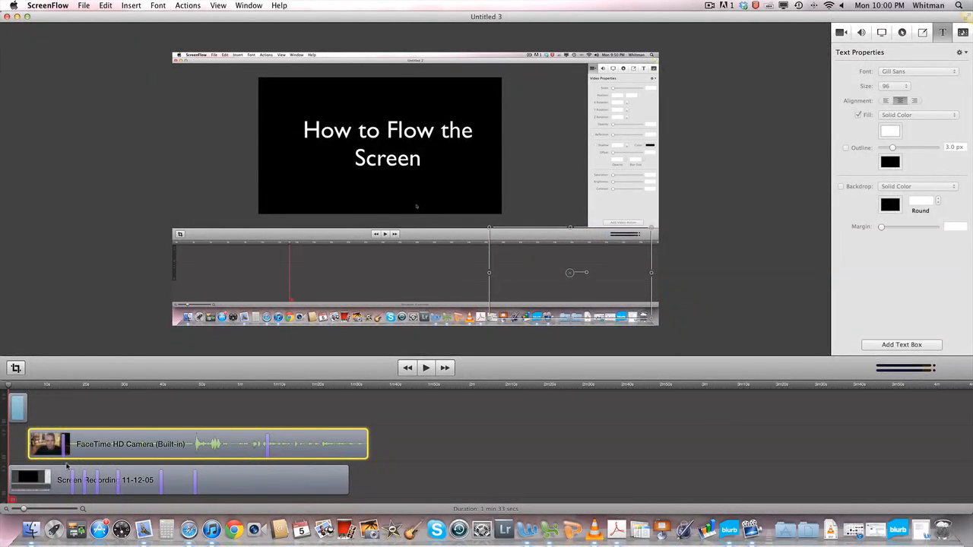
pyautogui.moveTo(63, 473); pyautogui.dragTo(80, 475)
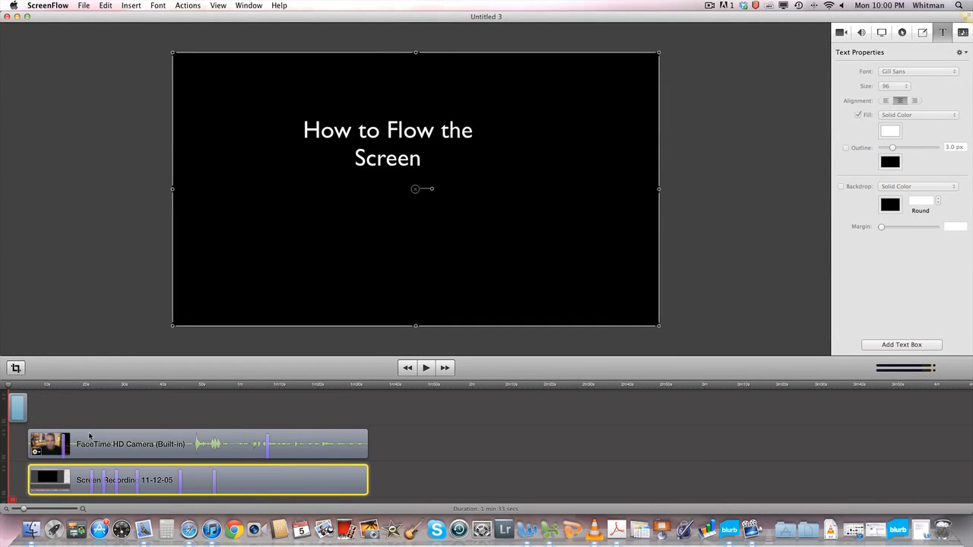
# - Add a starting transition to the webcam clip and an ending transition to the title text clip
pyautogui.rightClick(36, 451)
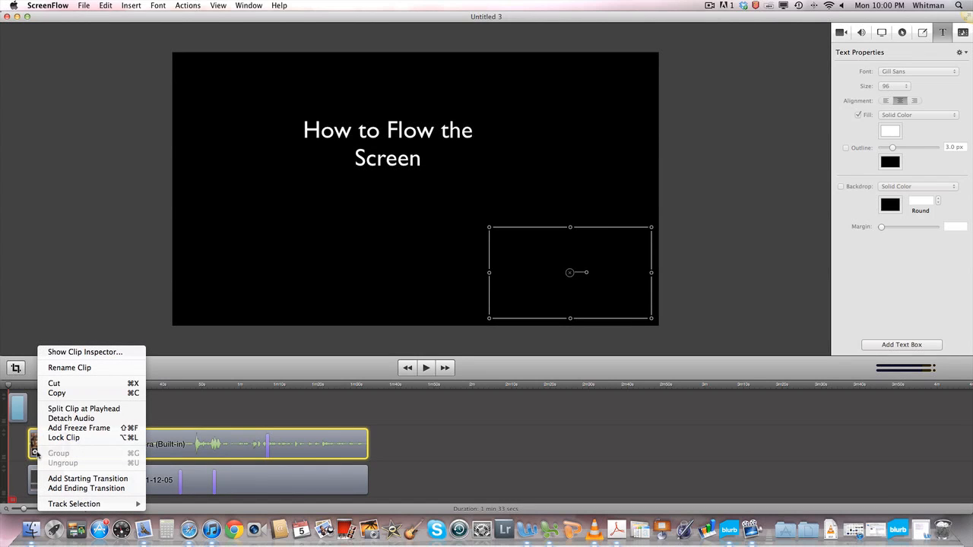
pyautogui.click(52, 479)
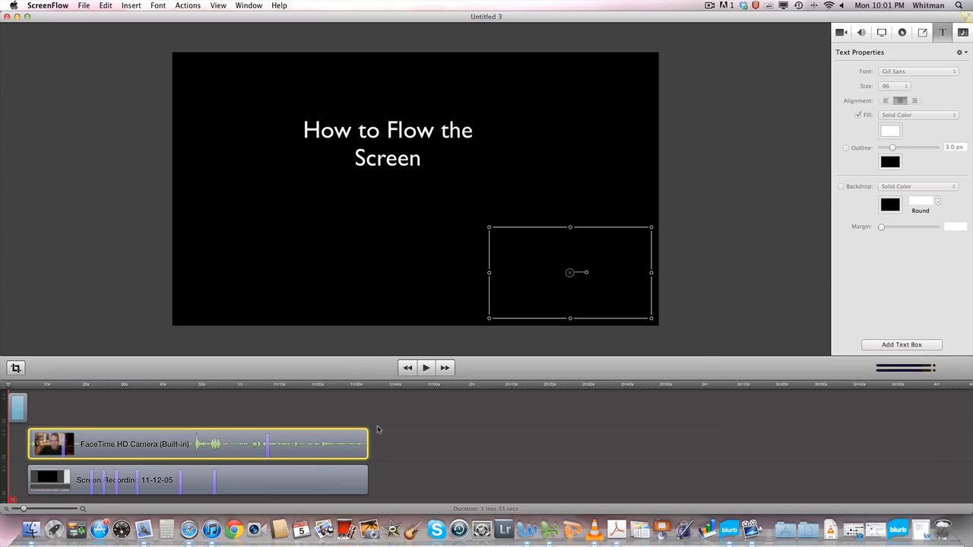
pyautogui.rightClick(14, 417)
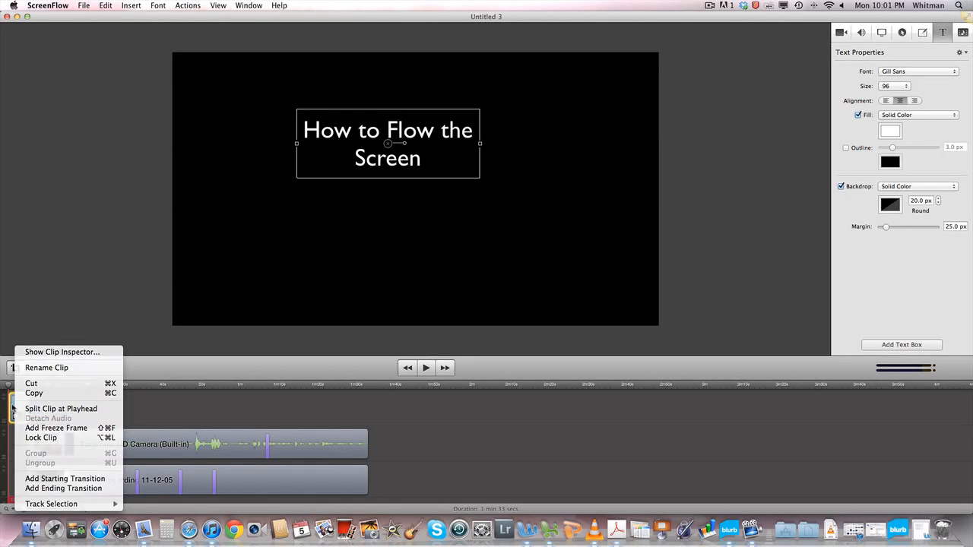
pyautogui.click(13, 408)
pyautogui.rightClick(15, 415)
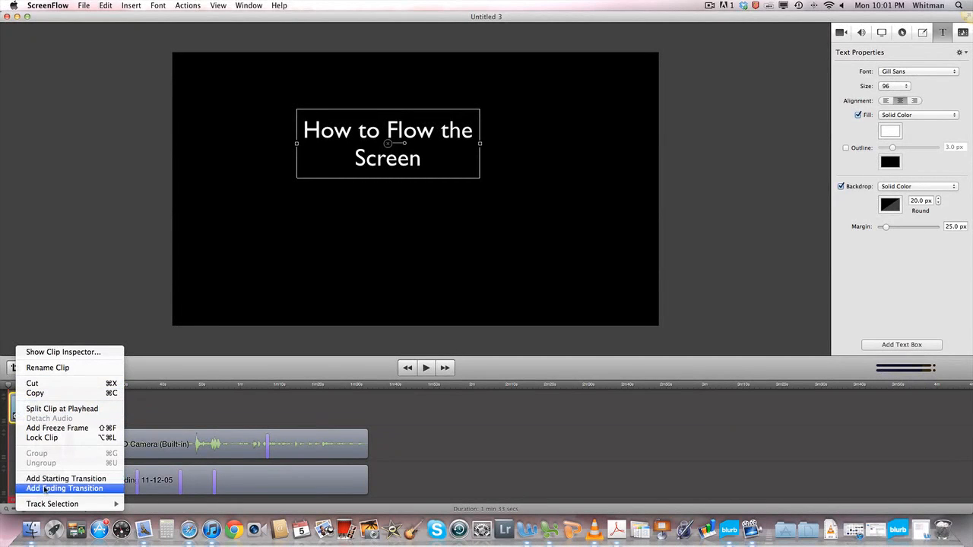
pyautogui.click(45, 489)
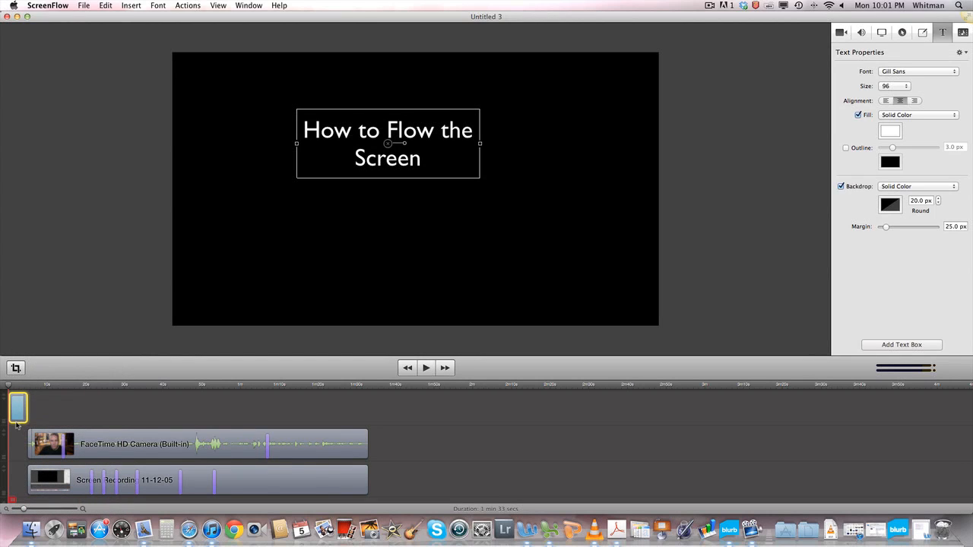
# - Play the timeline from the start to about 17 s to review the title and transitions
pyautogui.press('space')
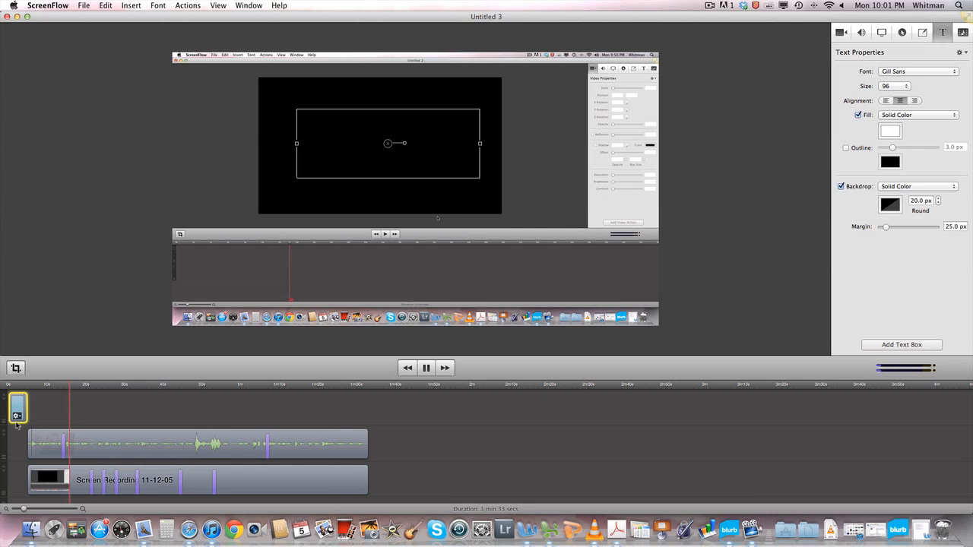
pyautogui.press('space')
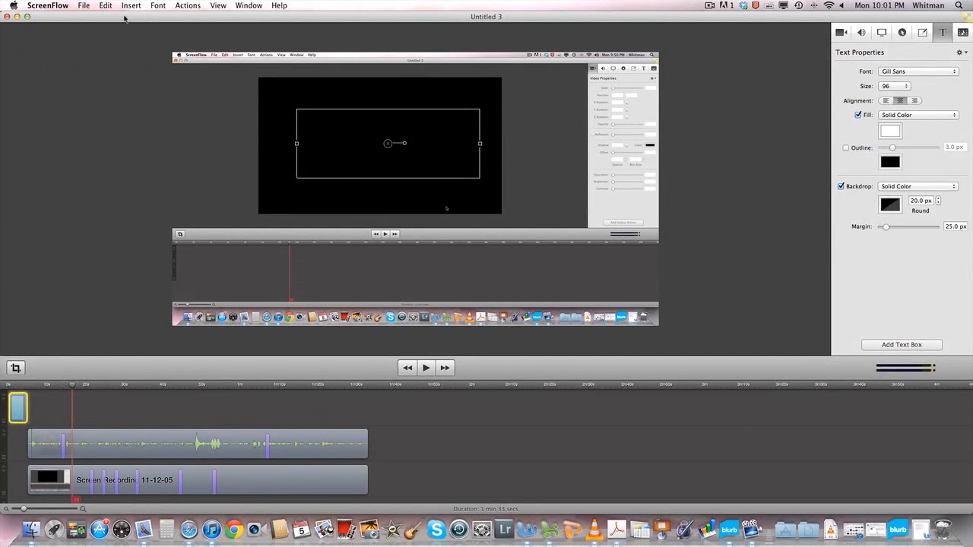
# - Look over the save, export and YouTube, Vimeo and Flash publishing options without choosing one
pyautogui.click(82, 6)
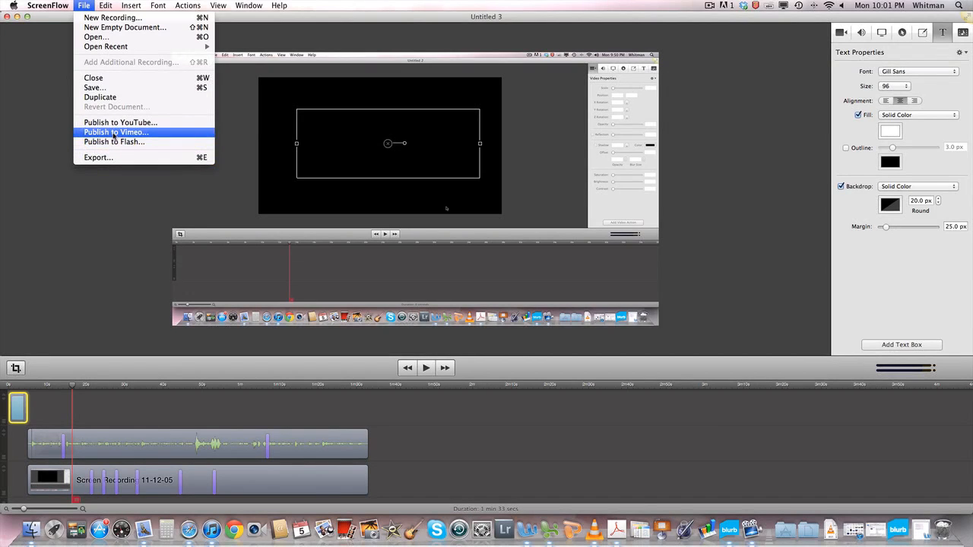
pyautogui.moveTo(97, 51)
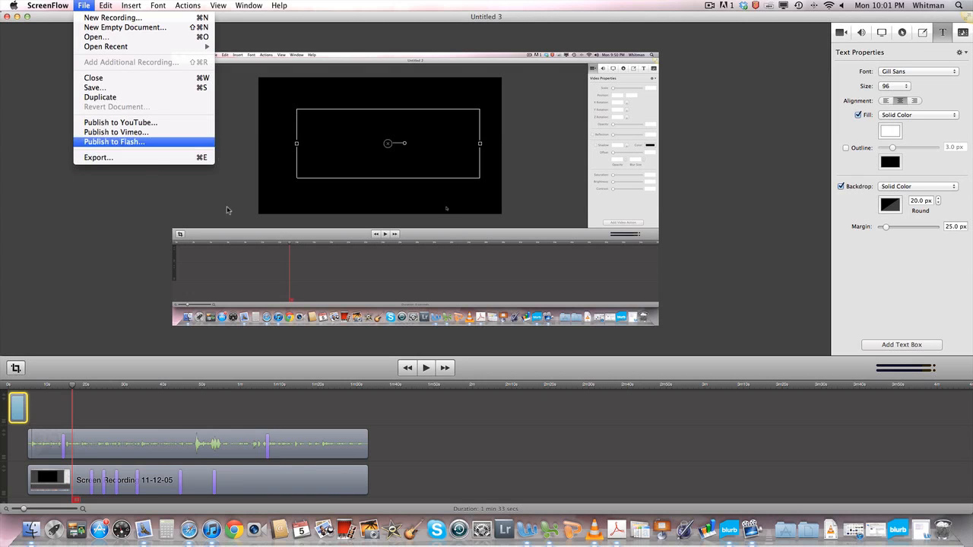
pyautogui.click(81, 475)
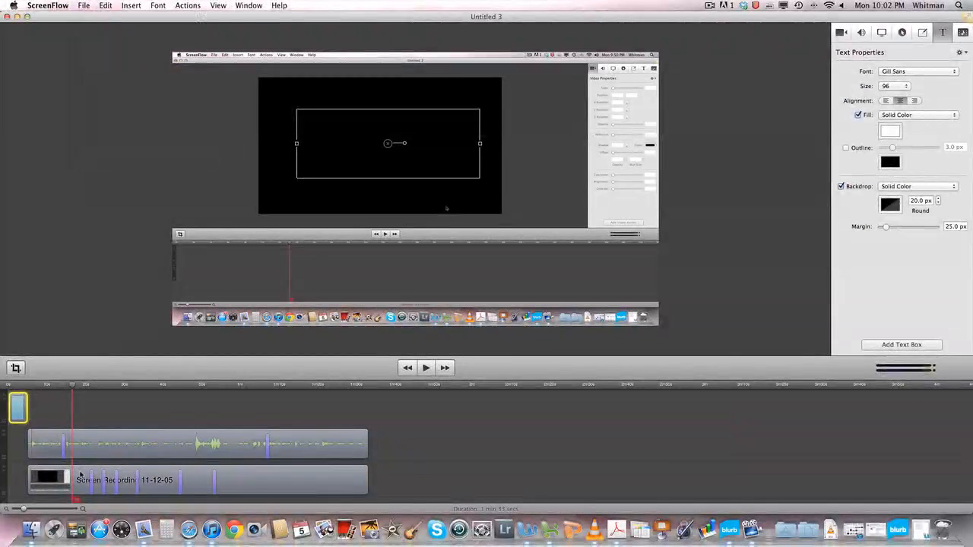
# - View the screen recording clip's pointer and keyboard properties, and scrub the playhead back toward the clip's start
pyautogui.click(81, 475)
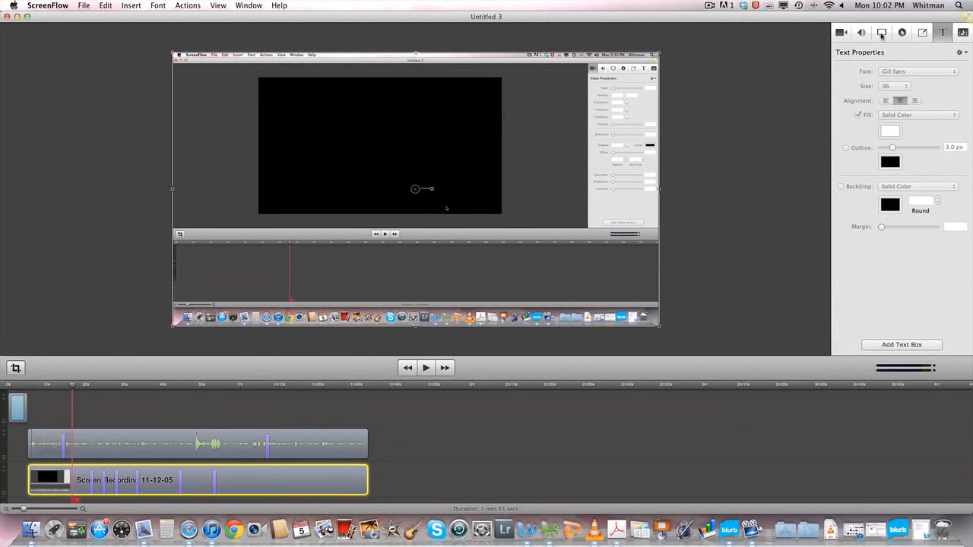
pyautogui.click(881, 34)
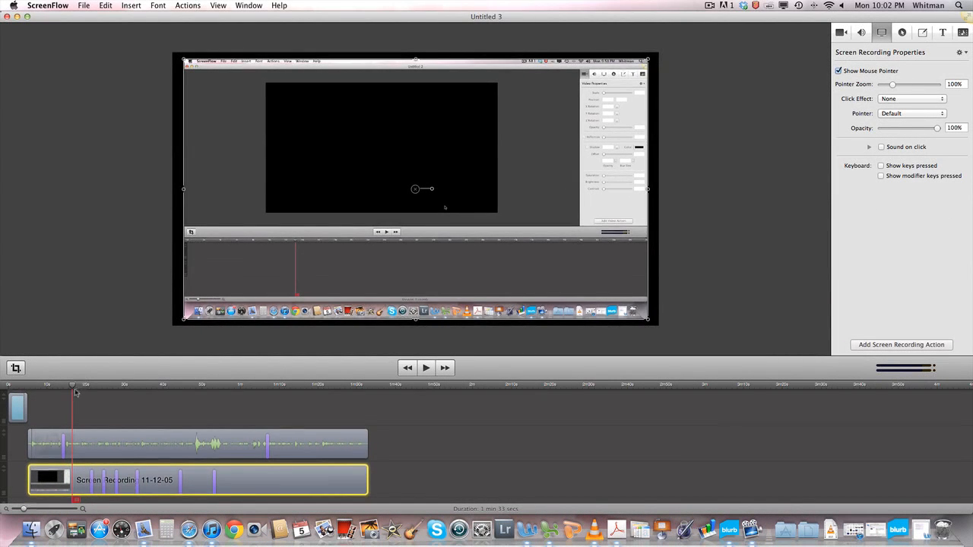
pyautogui.moveTo(74, 390); pyautogui.dragTo(80, 471)
pyautogui.moveTo(73, 387); pyautogui.dragTo(32, 393)
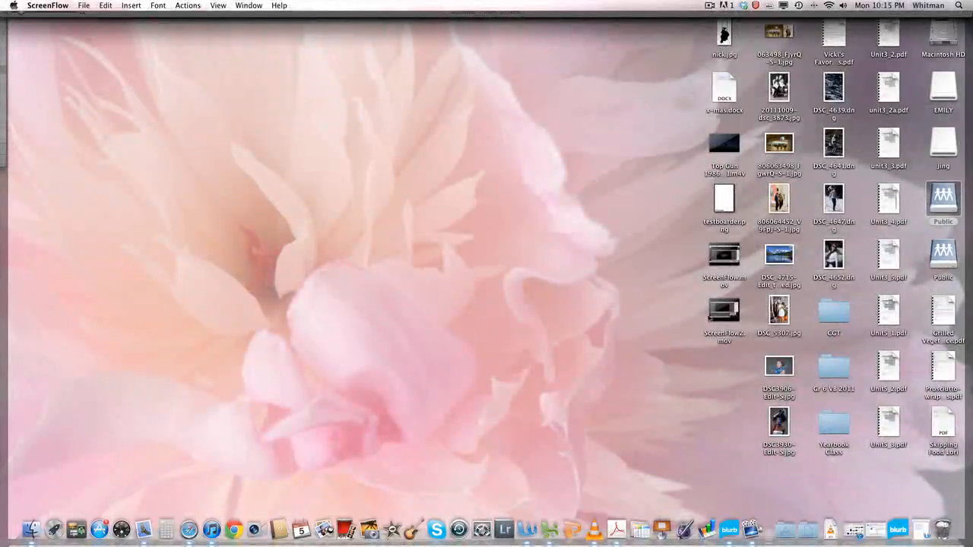
# - Play the exported ScreenFlow2.mov from the desktop in QuickTime Player, adjusting the sound volume, and close the movie
pyautogui.click(724, 309)
pyautogui.doubleClick(724, 310)
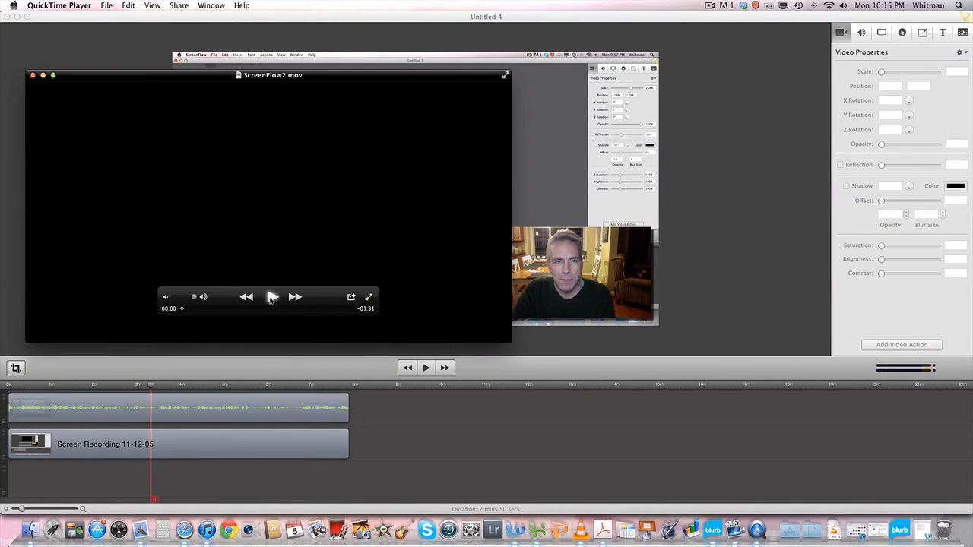
pyautogui.click(272, 298)
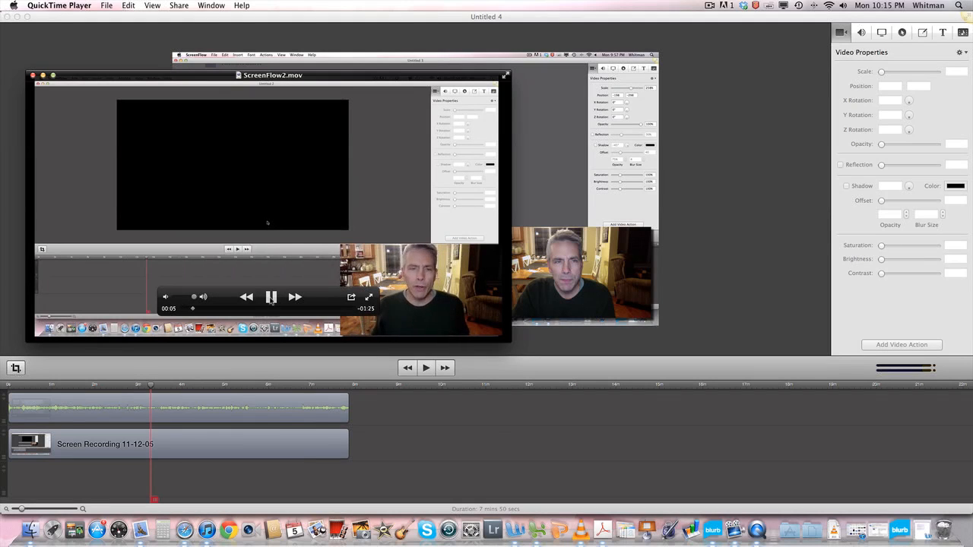
pyautogui.press('XF86AudioRaiseVolume')
pyautogui.press('XF86AudioMute')
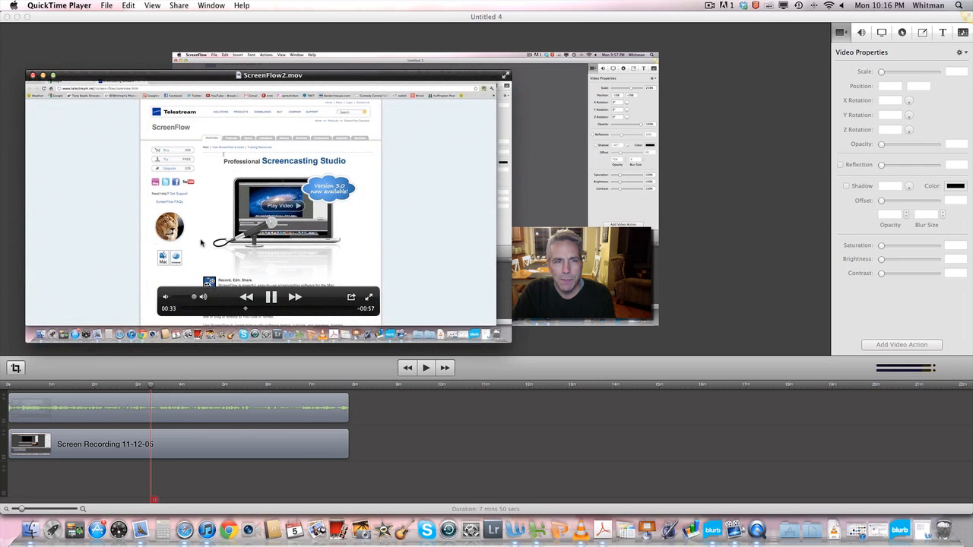
pyautogui.click(32, 76)
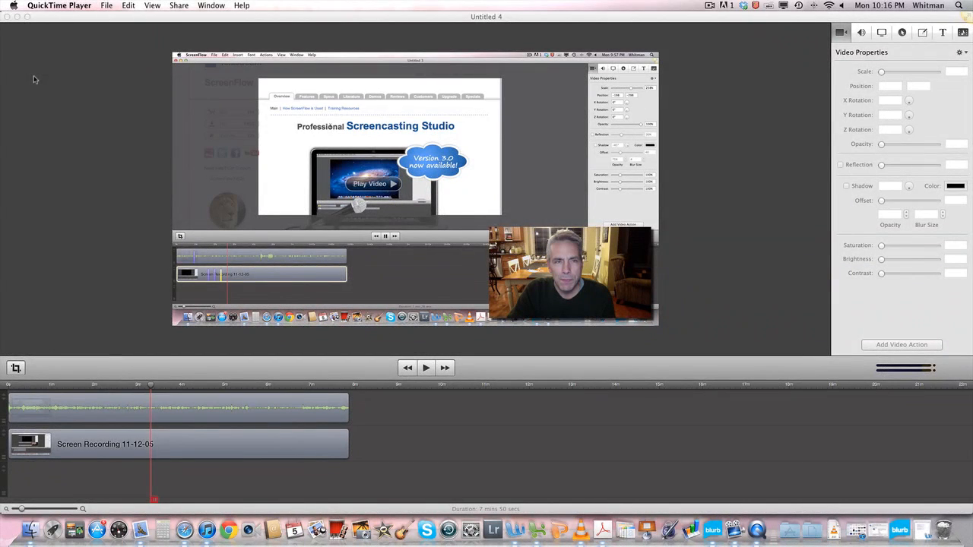